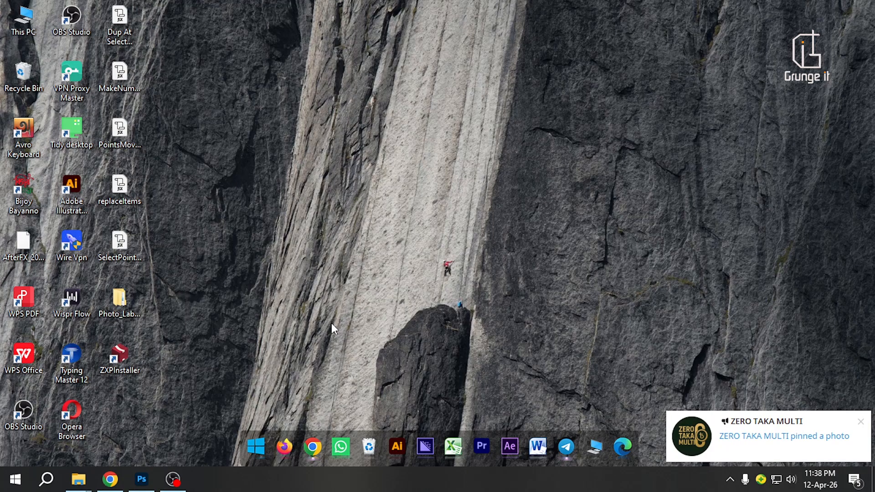
Switch to Chrome and search Google Images for "broken glass texture"
click(123, 476)
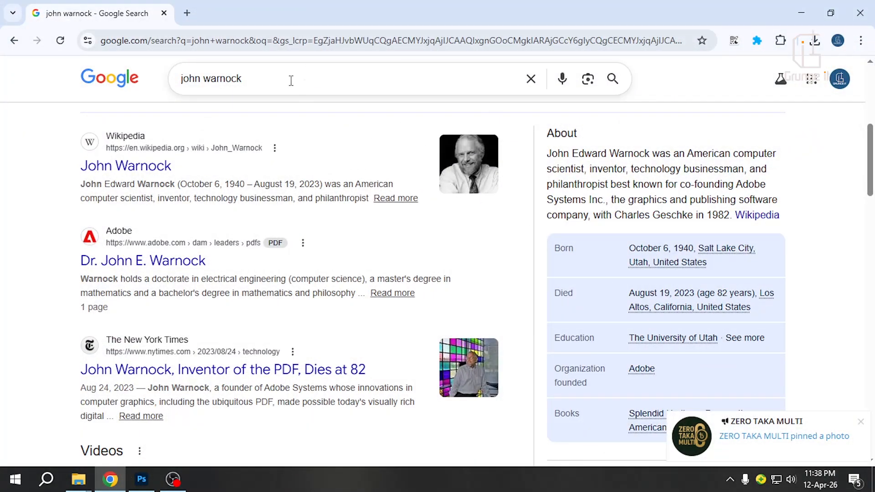
drag(295, 83, 77, 82)
key(BackSpace)
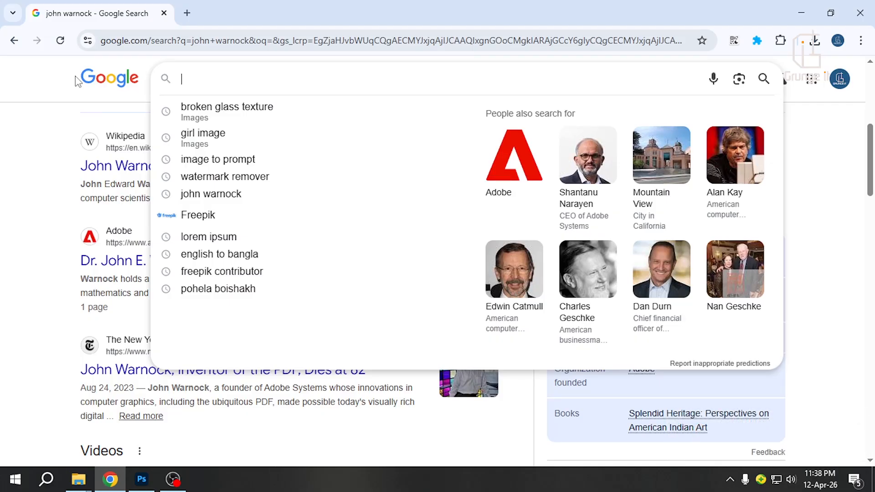
text(b)
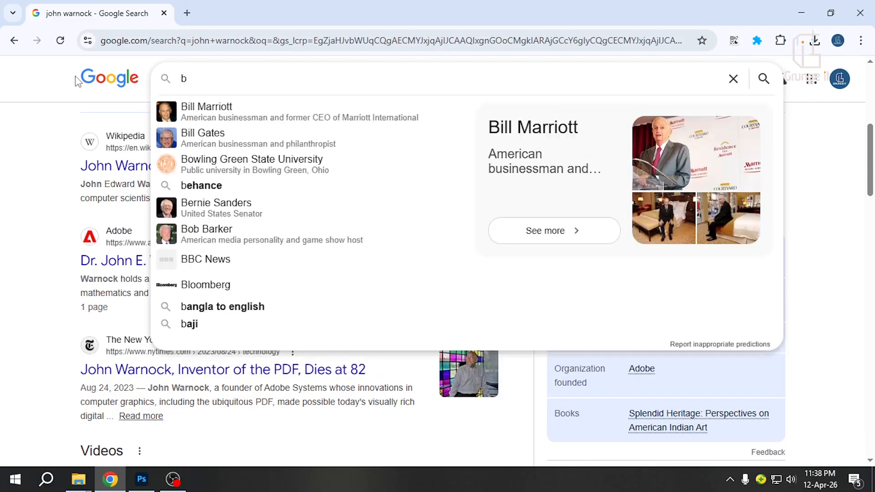
text(roken)
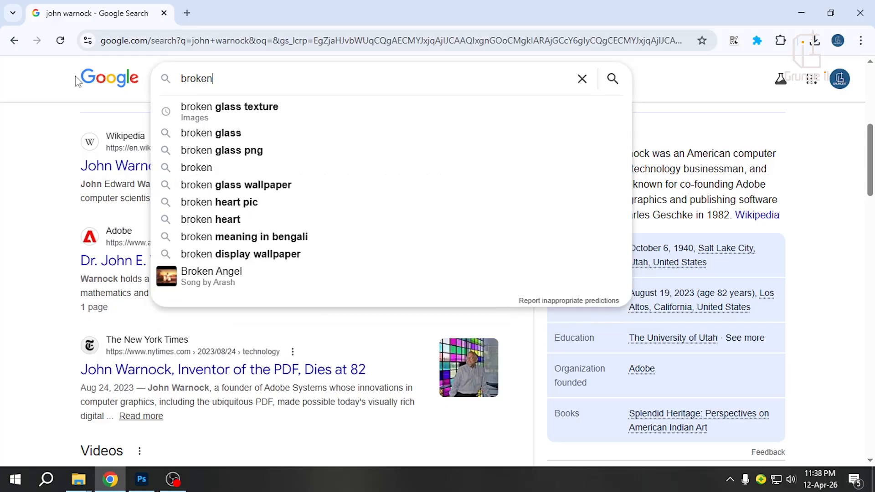
text( glass)
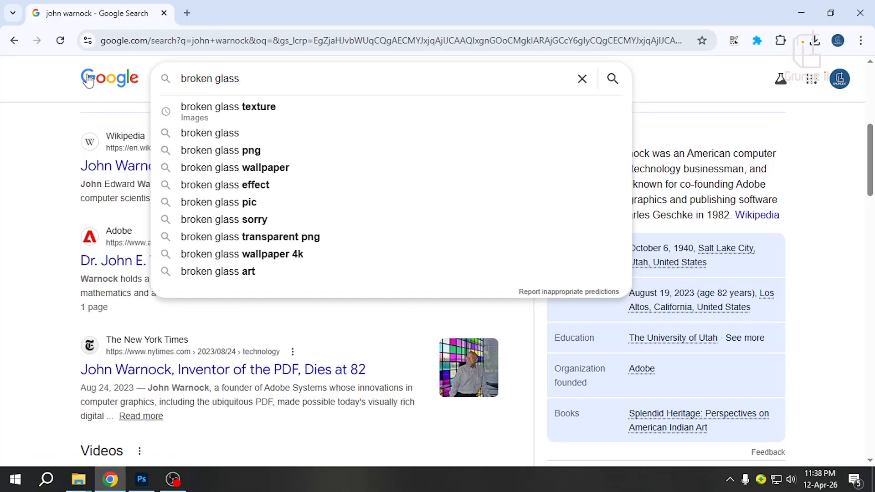
click(272, 107)
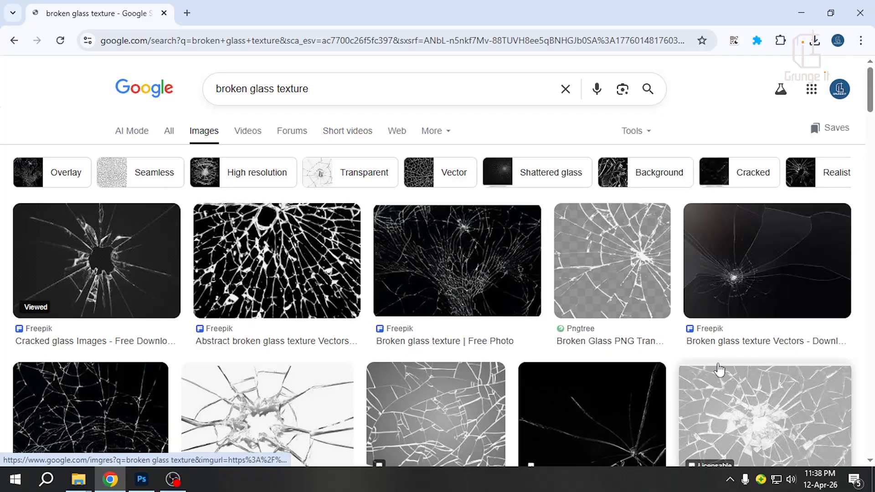
Browse the broken glass texture image results for a suitable crack pattern
scroll(491, 338, down, 10)
scroll(490, 337, down, 5)
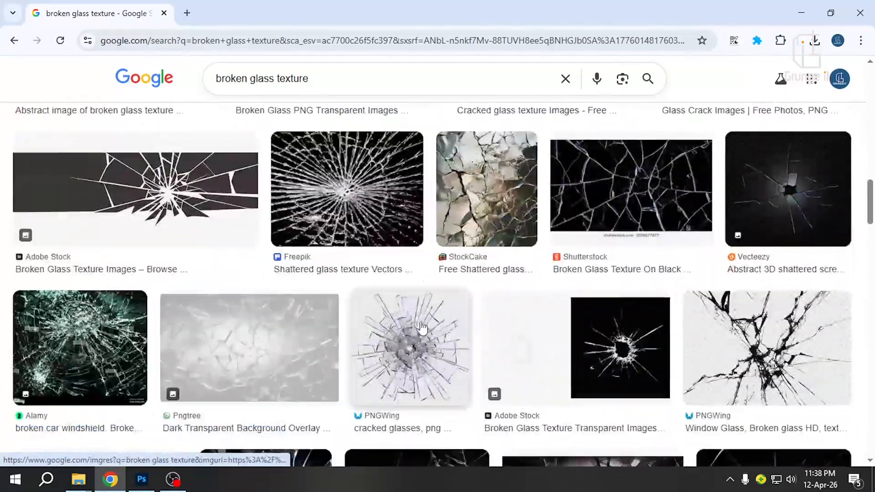
scroll(422, 322, up, 5)
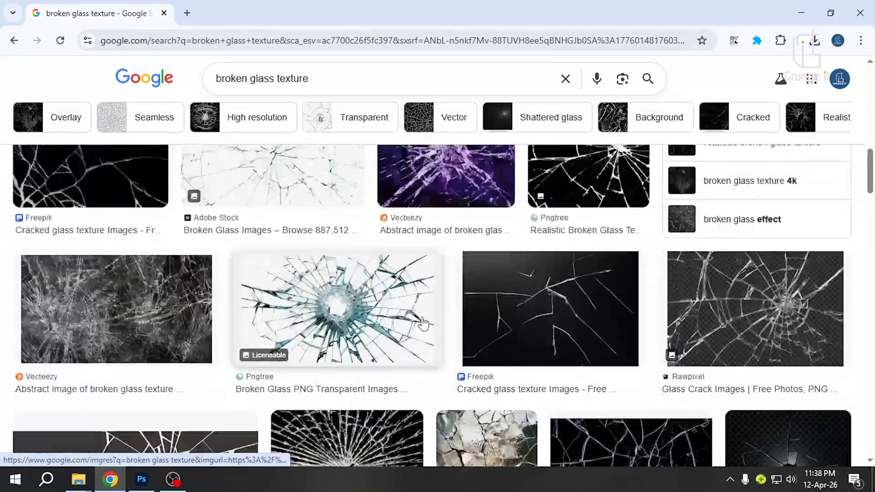
scroll(422, 322, up, 8)
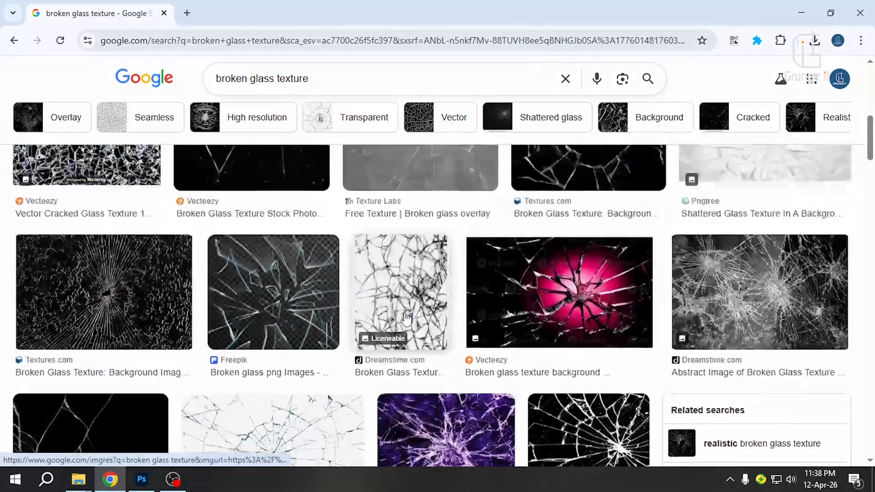
scroll(378, 314, up, 2)
scroll(375, 313, up, 3)
scroll(342, 310, down, 11)
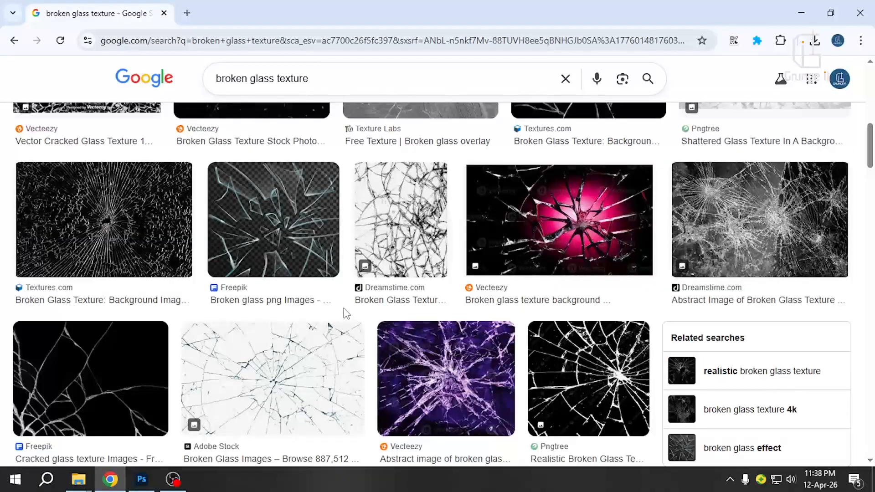
scroll(345, 313, down, 6)
scroll(343, 310, down, 5)
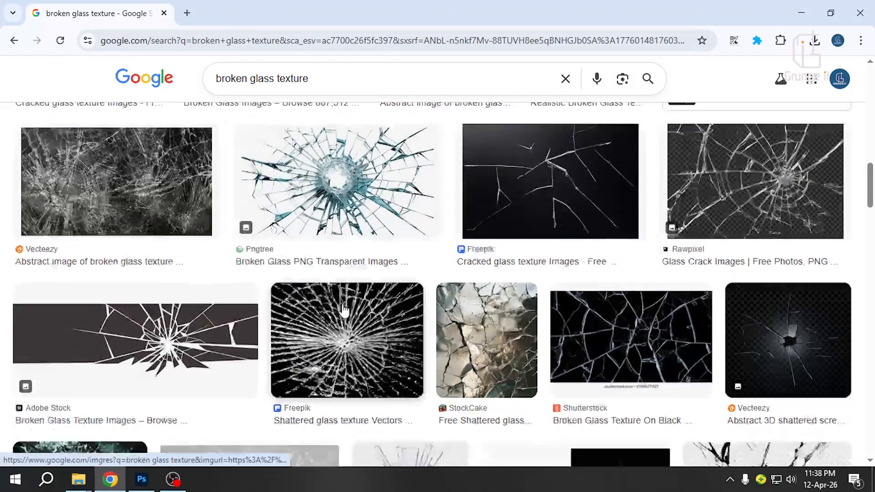
scroll(376, 341, down, 5)
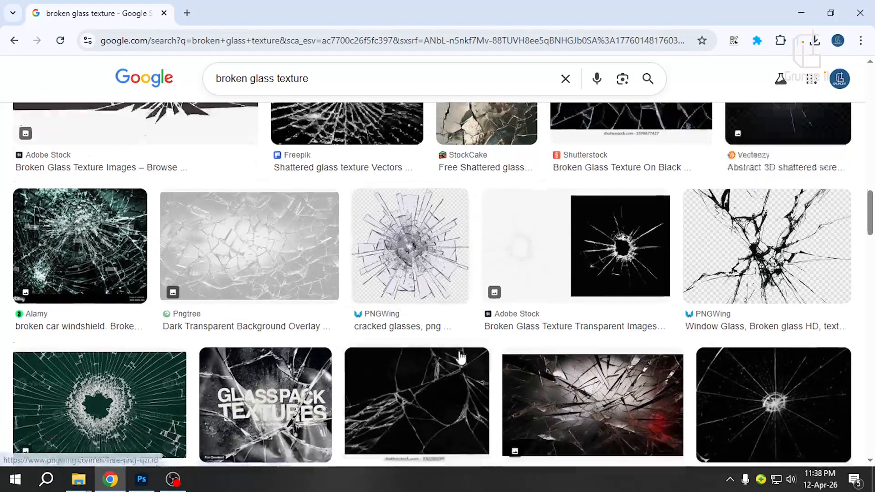
scroll(398, 373, down, 10)
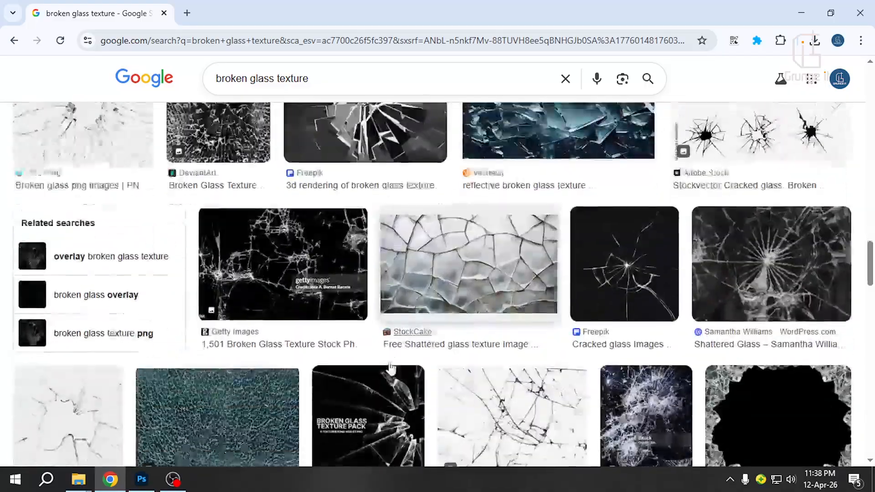
scroll(394, 363, down, 15)
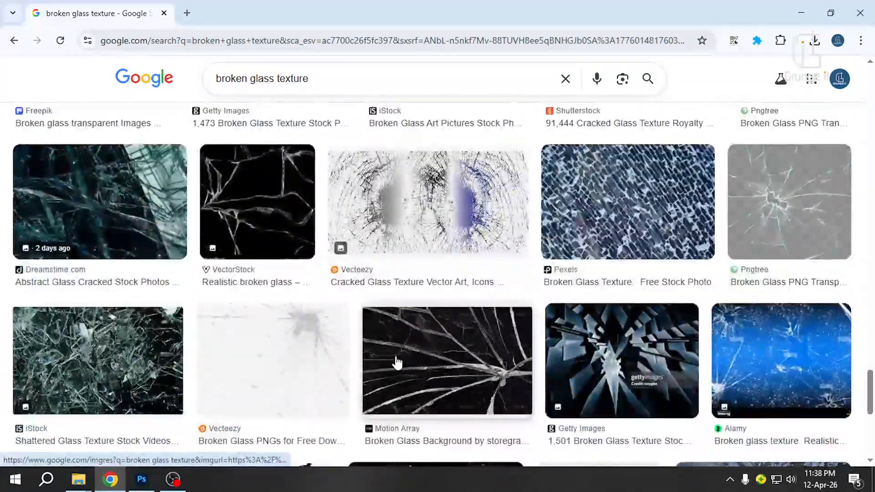
scroll(396, 362, up, 10)
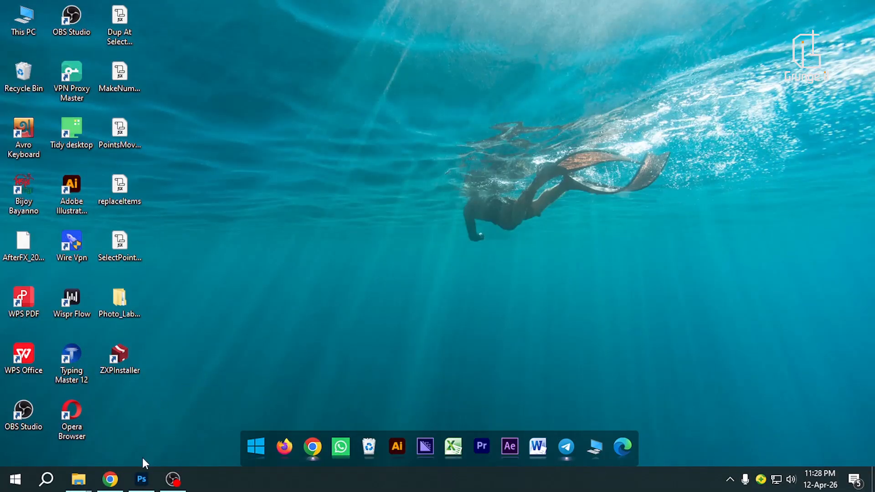
Switch to Photoshop, create a 1920 x 1080 px, 300 ppi RGB document with white background, and unlock its background layer
click(141, 479)
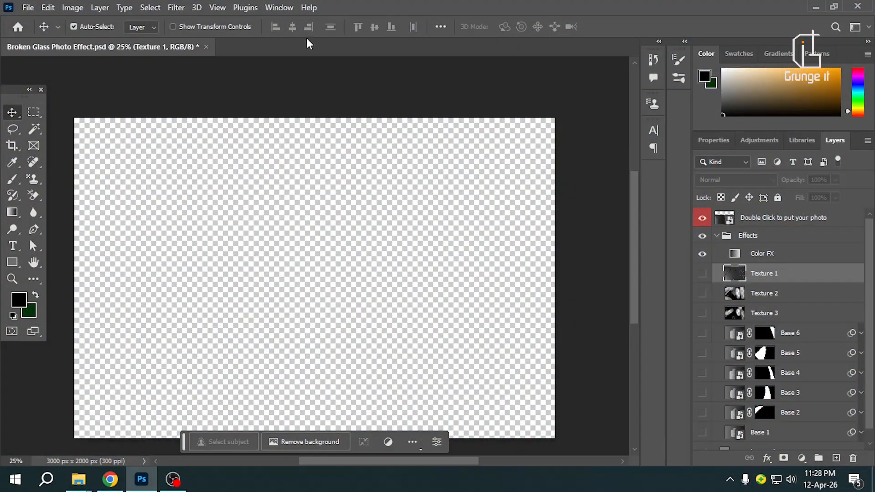
right_click(236, 49)
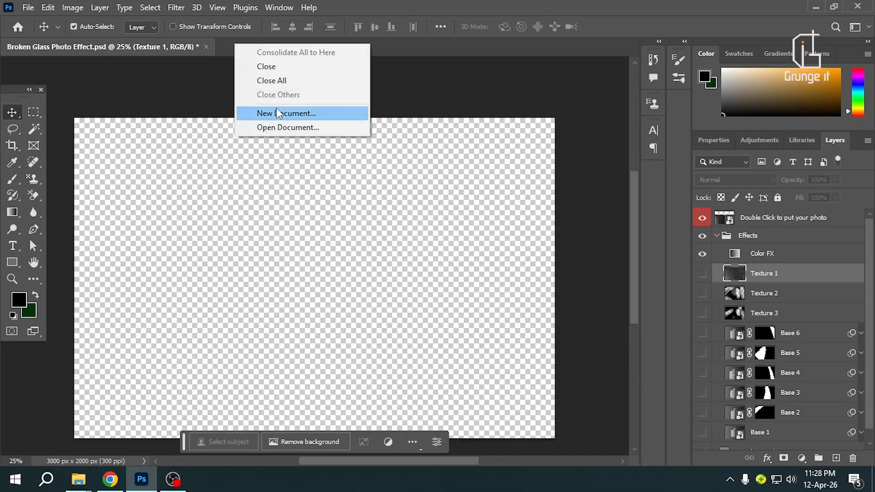
click(293, 113)
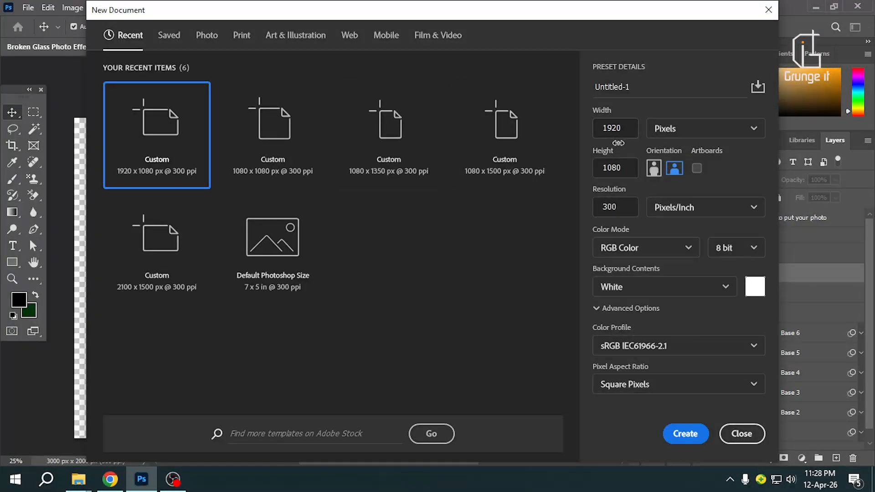
click(683, 433)
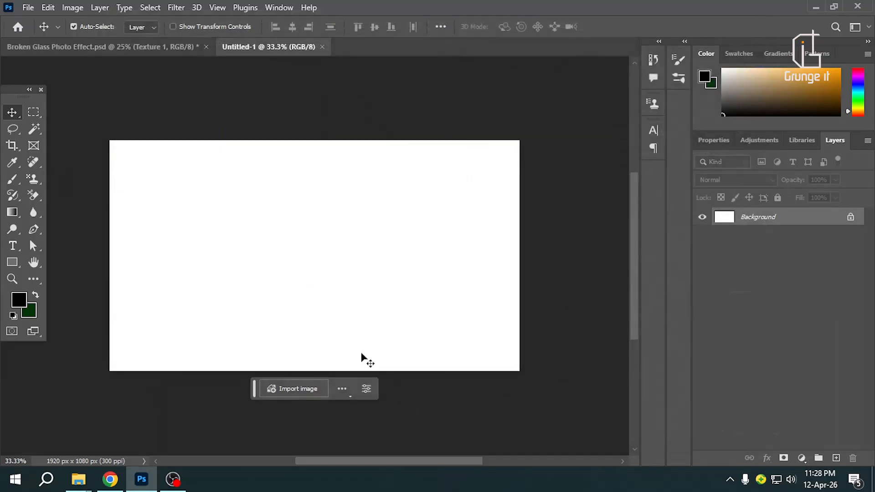
click(851, 217)
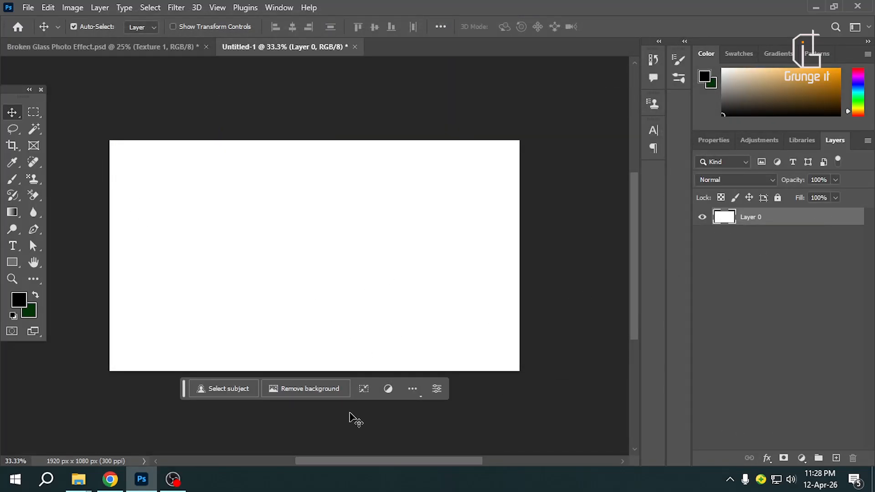
Switch to File Explorer and open the Glass effects folder in Pictures
mouse_move(79, 479)
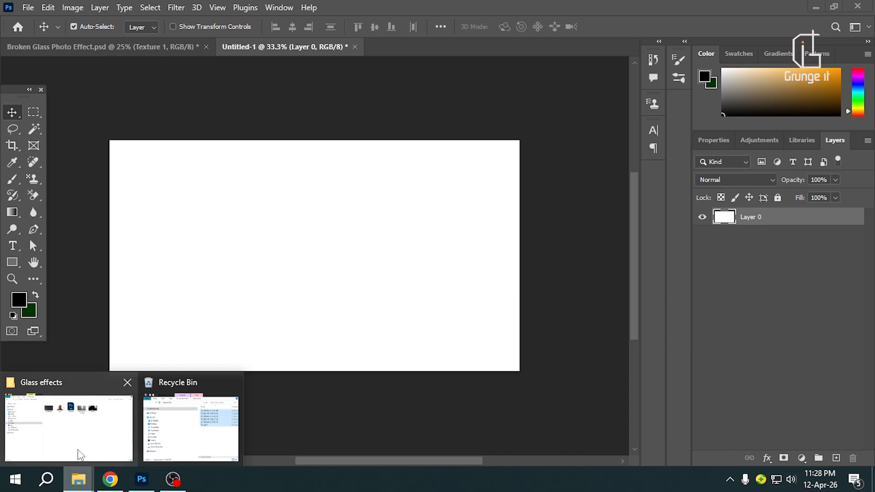
click(80, 454)
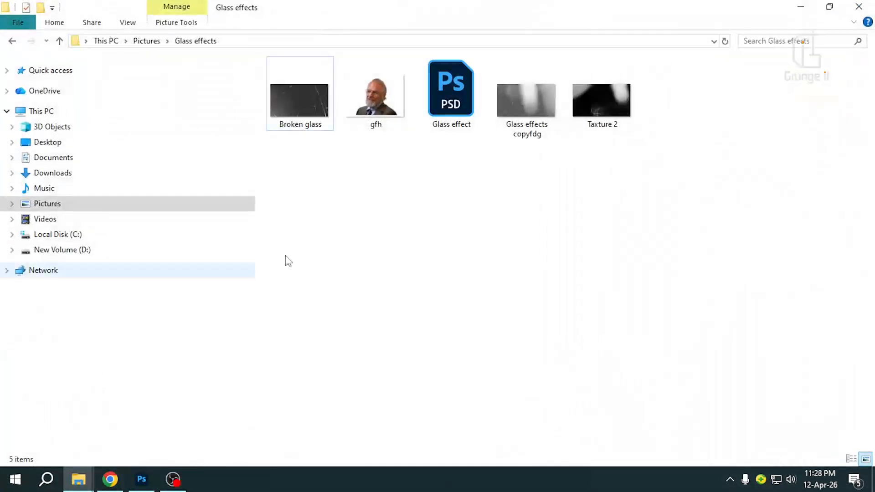
click(12, 41)
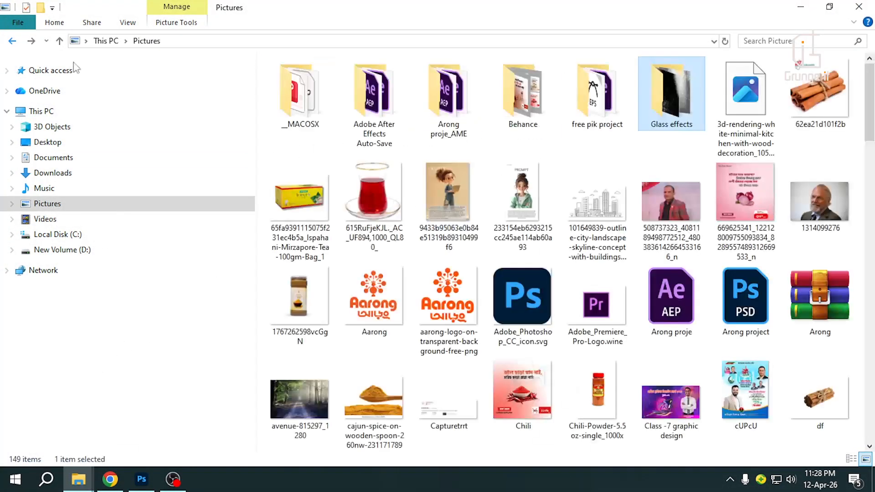
click(672, 124)
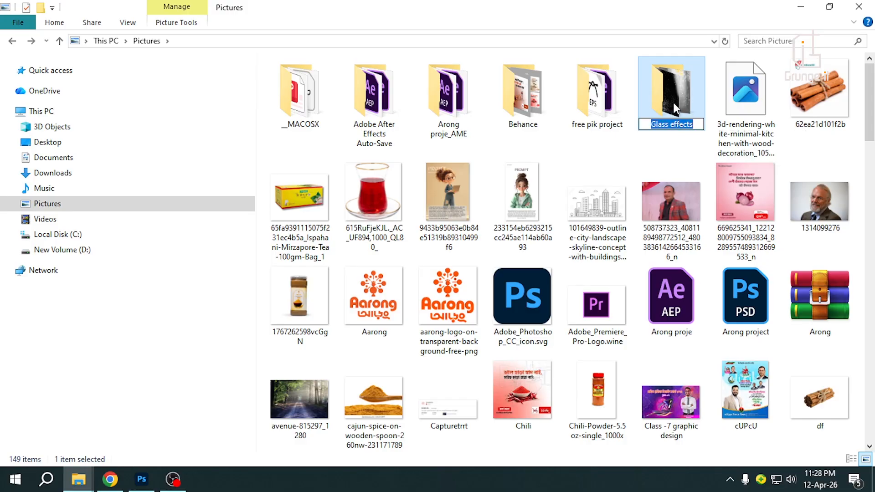
click(674, 103)
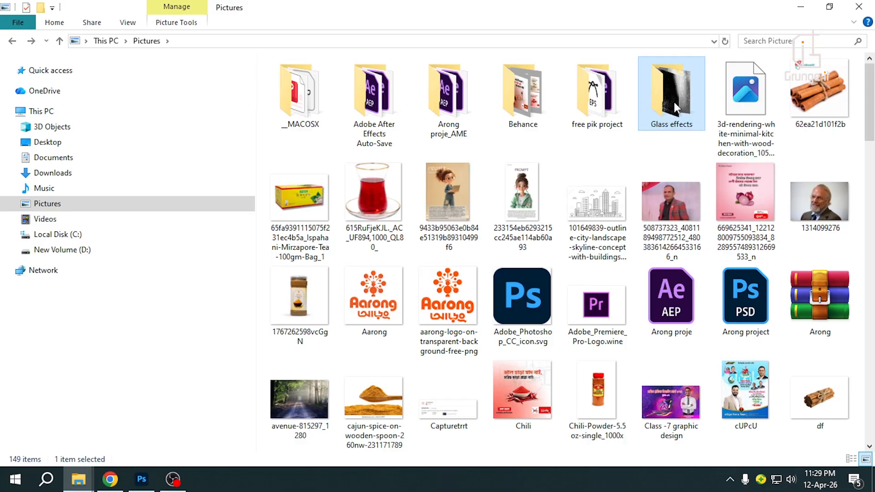
double_click(674, 102)
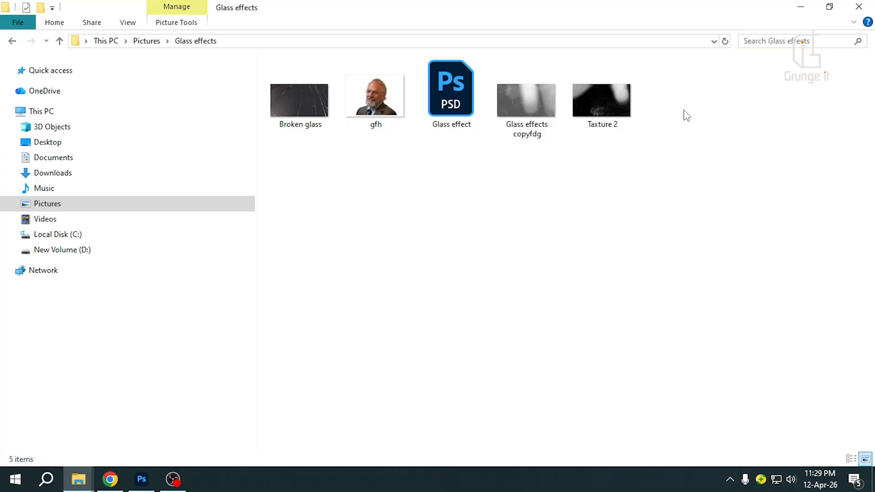
drag(697, 110, 622, 123)
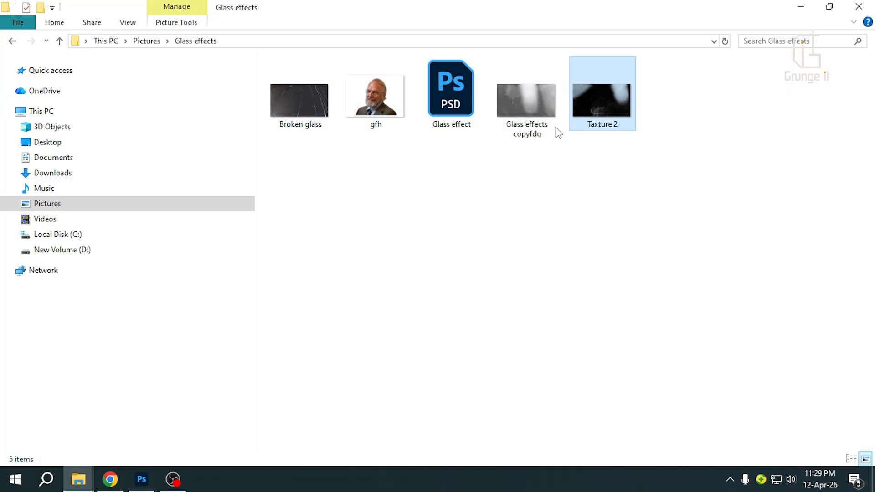
click(530, 127)
shift+click(365, 119)
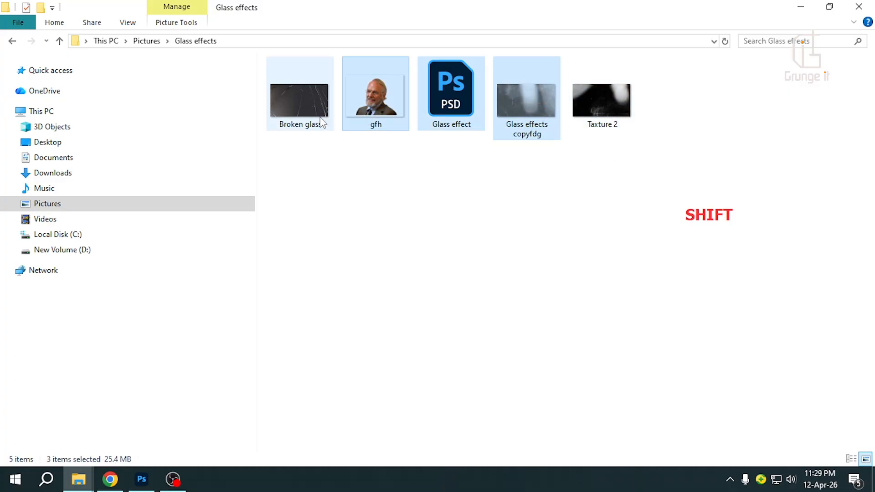
shift+click(324, 121)
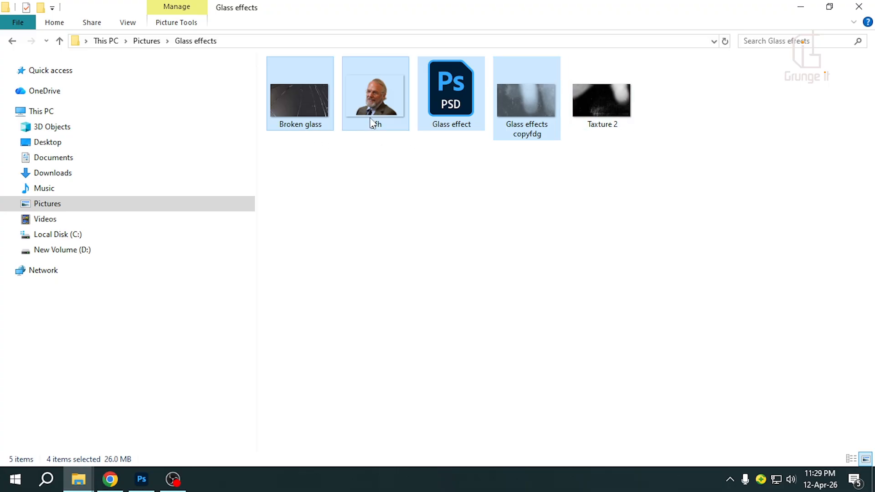
click(384, 156)
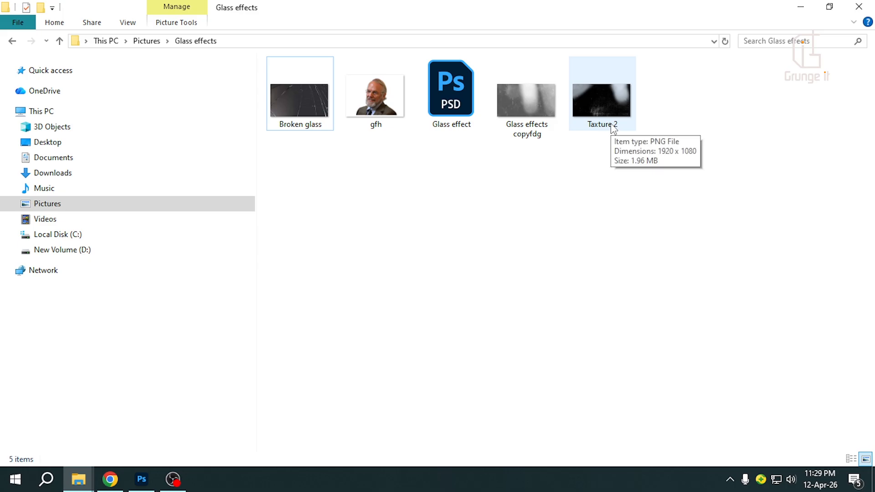
Place the Broken glass, gfh, Glass effects copyfdg and Taxture 2 images into the new Photoshop document as layers and commit each placement
click(598, 131)
click(547, 131)
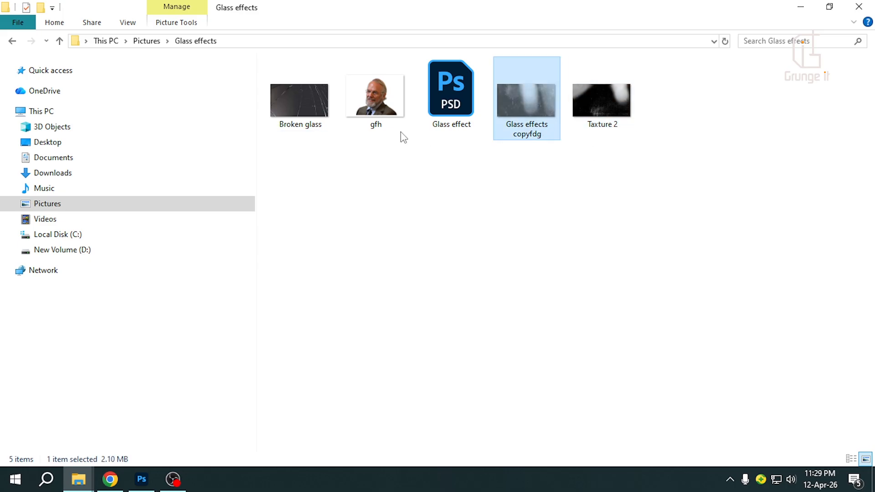
ctrl+click(596, 113)
ctrl+click(390, 121)
ctrl+click(319, 129)
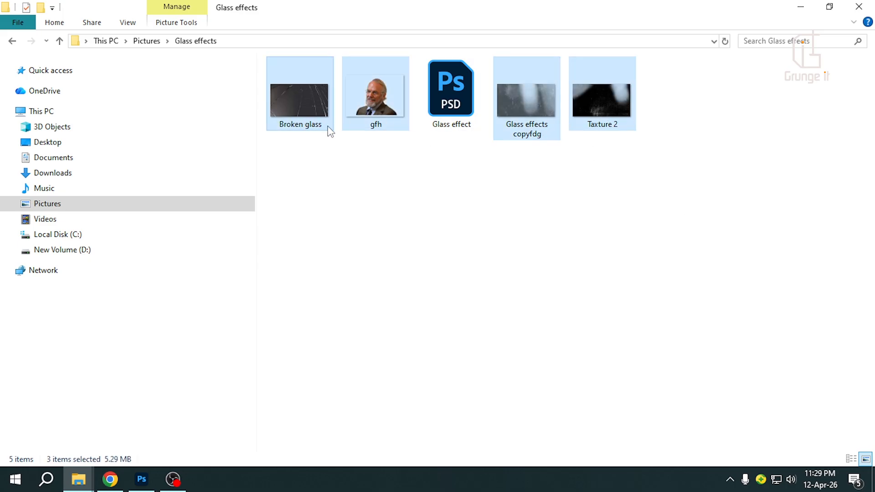
drag(552, 123, 380, 310)
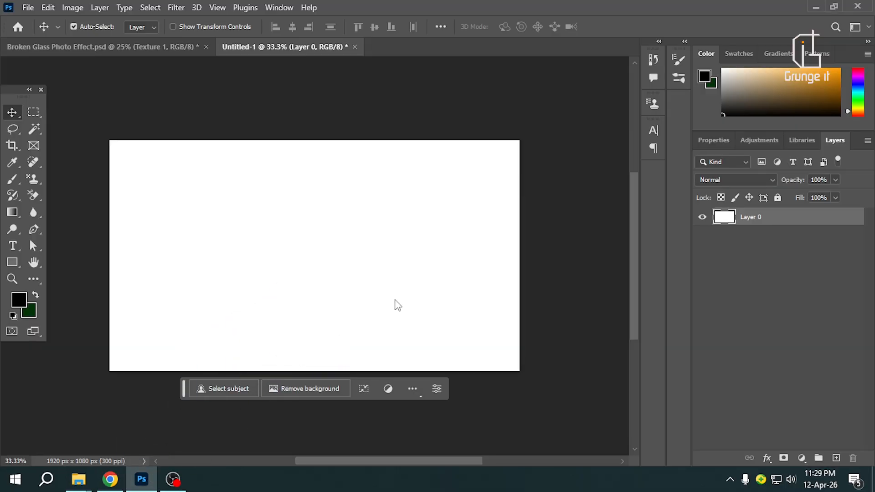
click(14, 114)
click(13, 114)
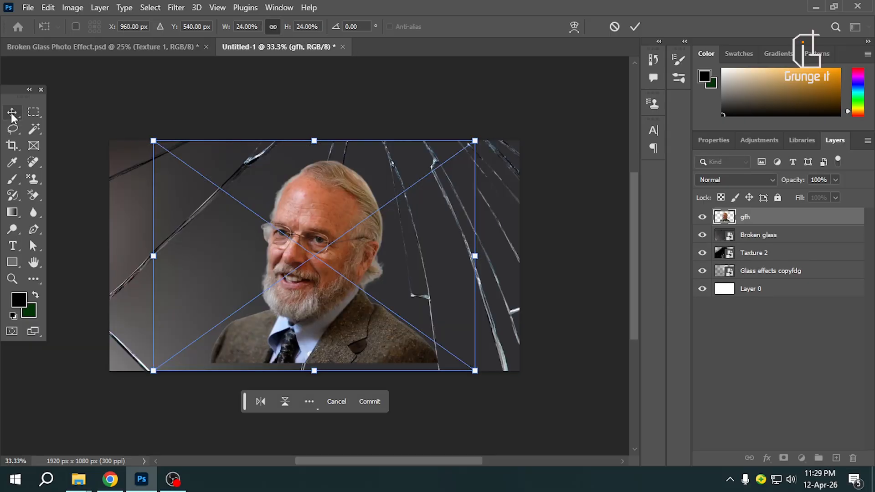
click(12, 113)
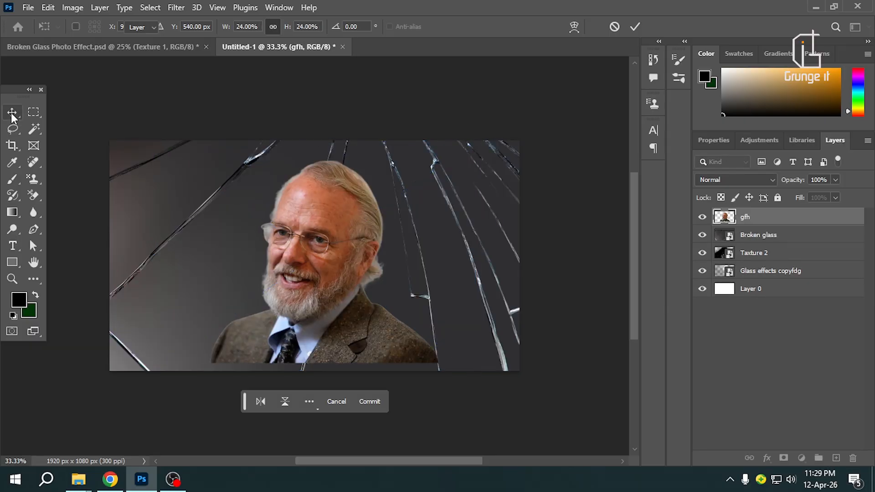
Commit the gfh image placement and delete the white Layer 0
click(586, 299)
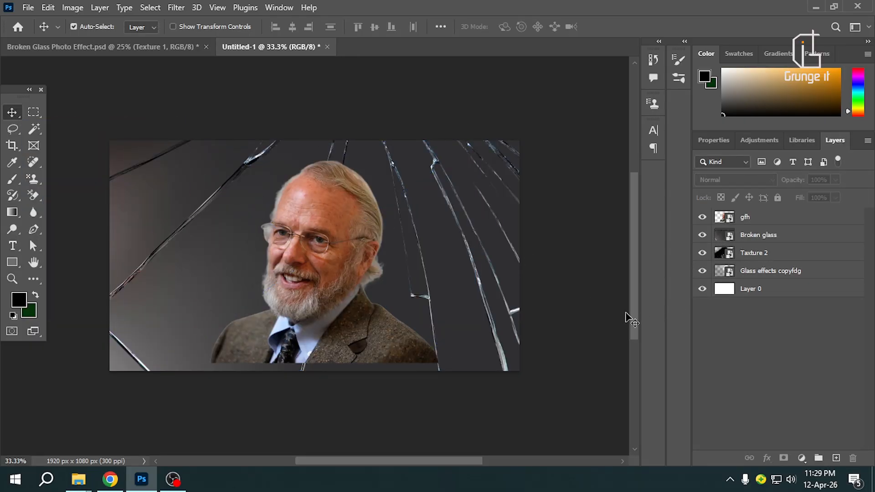
click(770, 292)
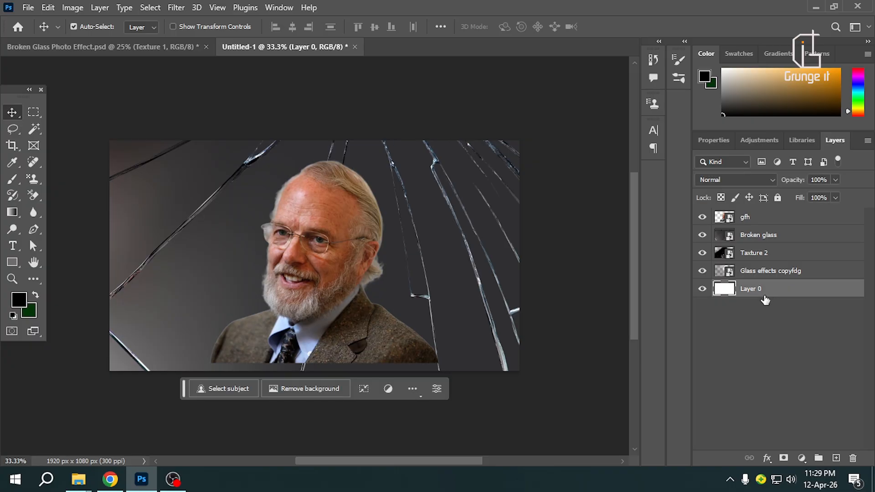
key(Delete)
click(745, 318)
Draw a black rectangle of about 1973 x 1154 px covering the whole canvas
click(18, 262)
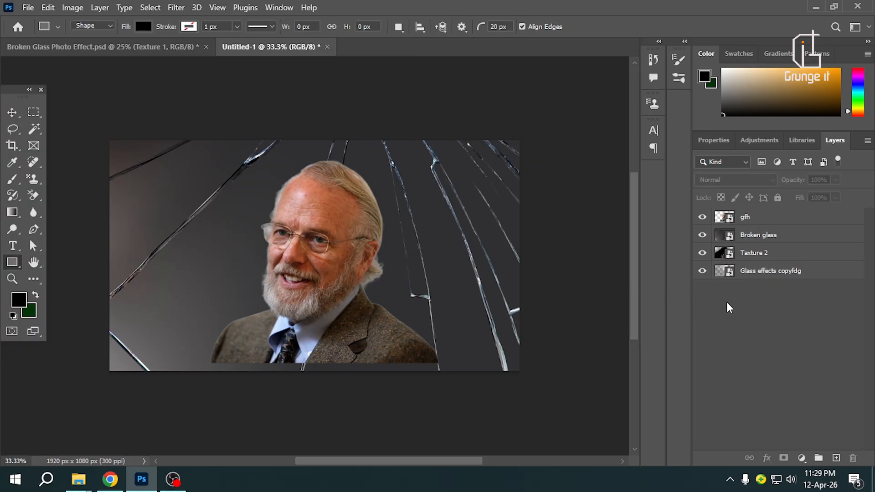
drag(104, 135, 525, 381)
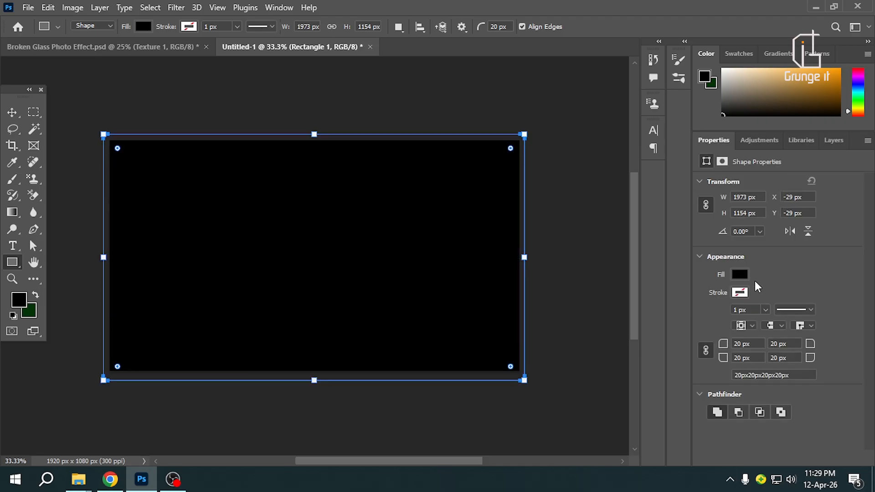
click(834, 140)
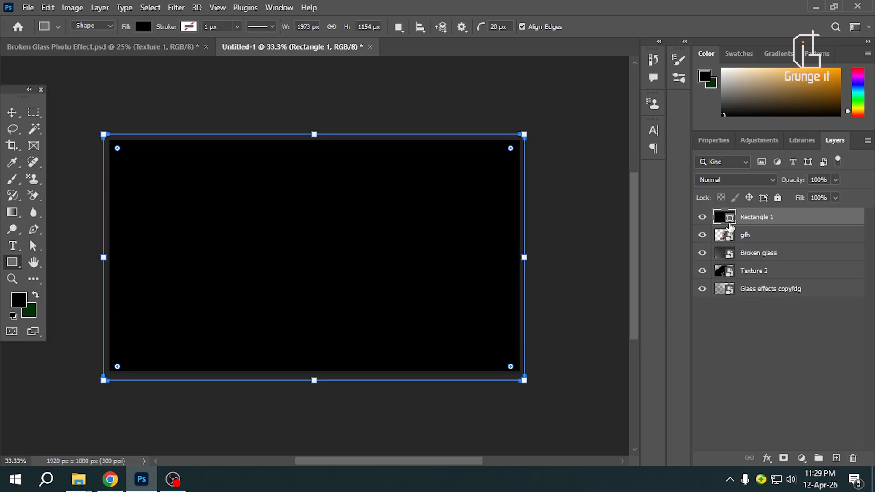
Recolor the rectangle to gray 6b6b6b and move its layer beneath all the other layers
double_click(730, 219)
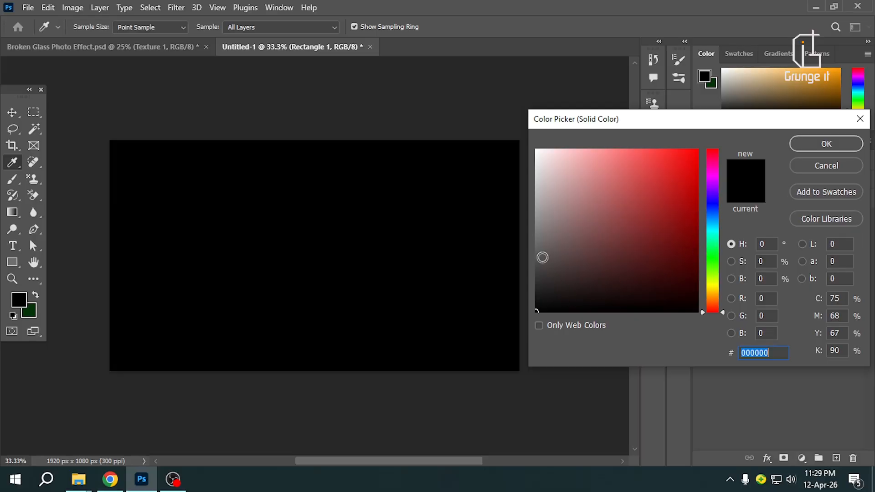
click(541, 256)
click(536, 244)
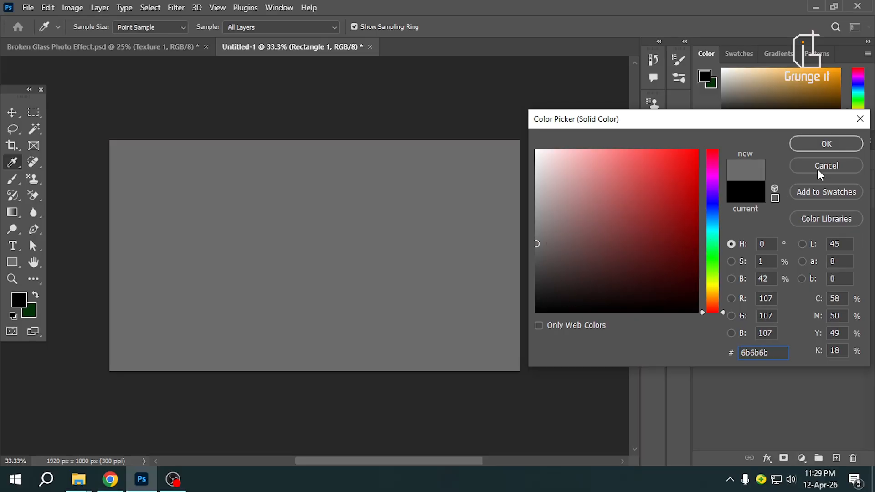
click(827, 147)
drag(772, 220, 761, 296)
click(12, 112)
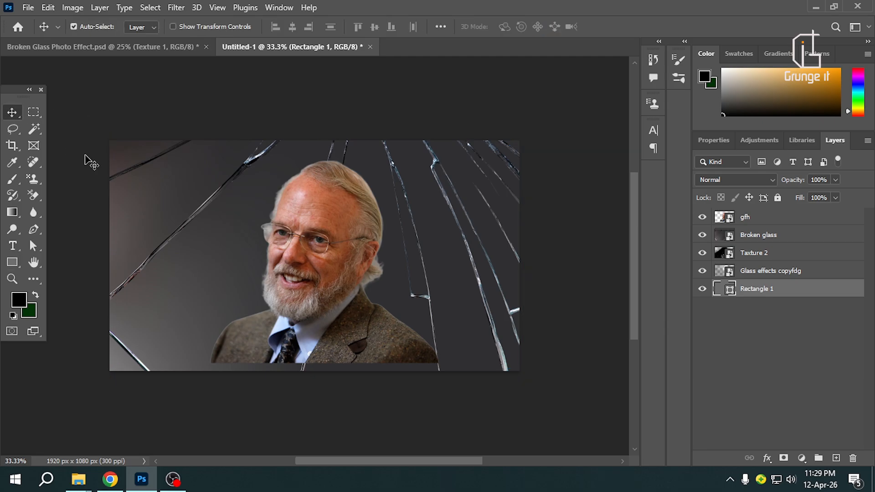
Move the portrait so that the shoulders meet the canvas's lower edge
click(322, 270)
mouse_move(321, 270)
mouse_down()
mouse_move(299, 268)
mouse_move(336, 259)
mouse_move(322, 256)
mouse_up()
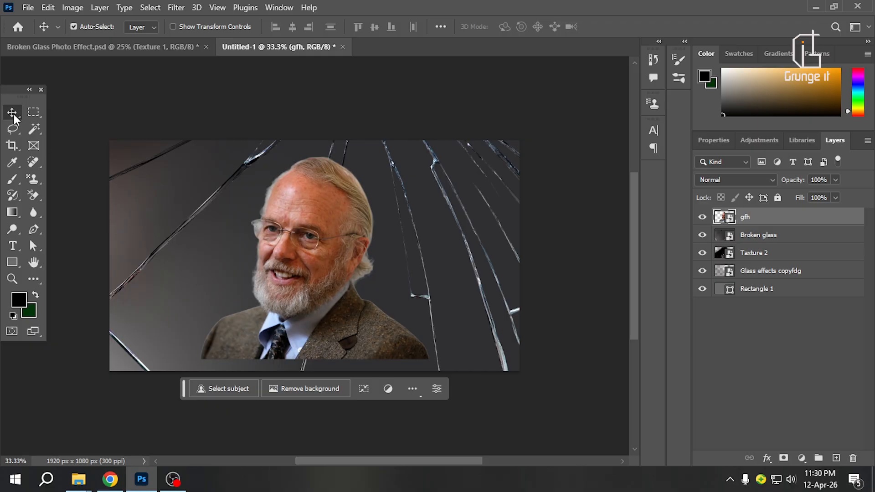
mouse_move(325, 246)
mouse_down()
mouse_move(324, 255)
mouse_move(326, 196)
mouse_move(330, 254)
mouse_up()
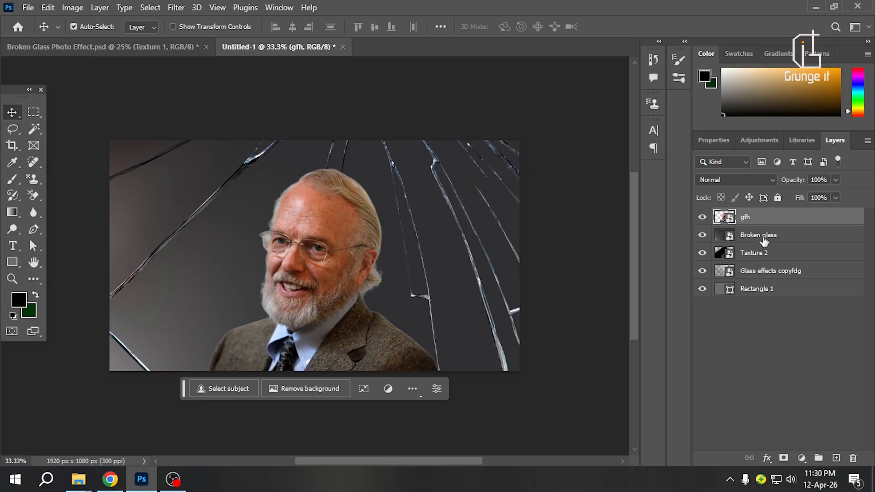
Move the Broken glass layer above the gfh portrait layer and lower its opacity to 33%
click(760, 241)
drag(759, 241, 760, 212)
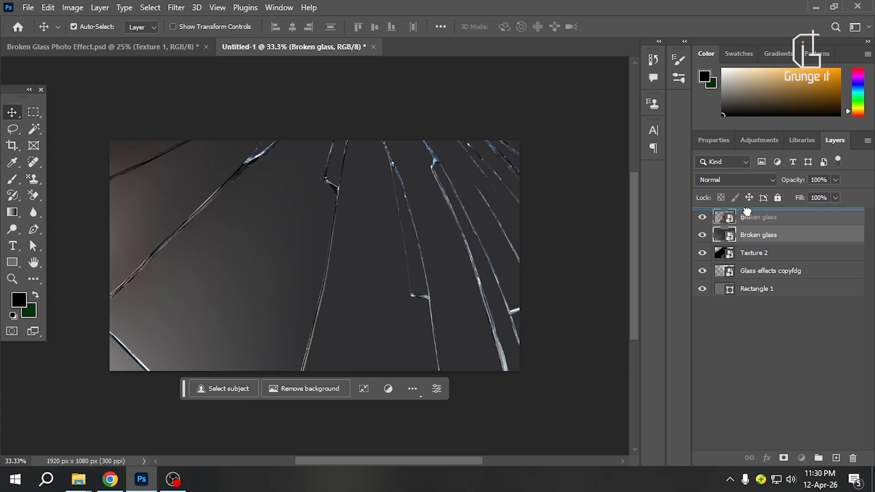
click(836, 180)
drag(840, 199, 797, 197)
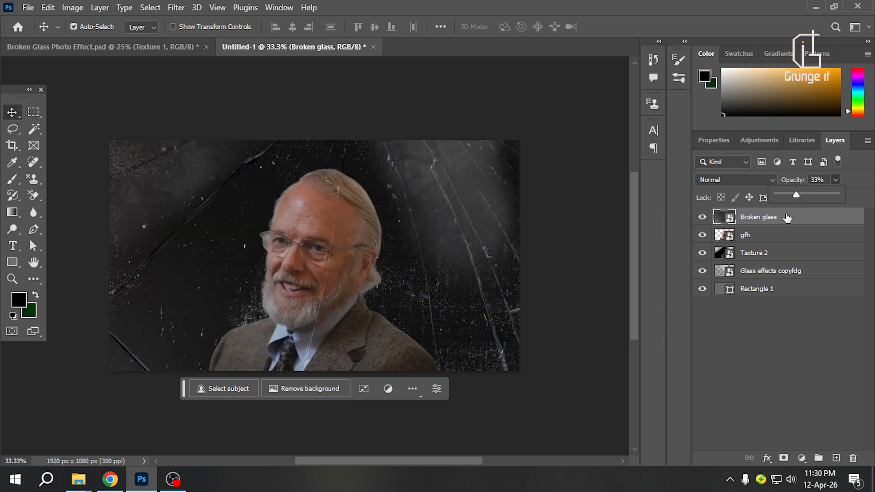
Hide the Taxture 2 and Glass effects copyfdg layers, and add a layer mask to the gfh layer
click(768, 252)
click(768, 252)
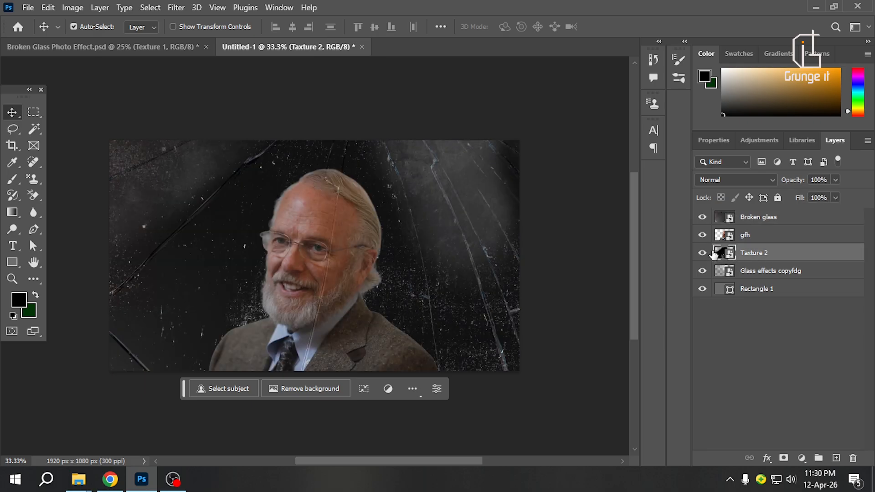
click(702, 253)
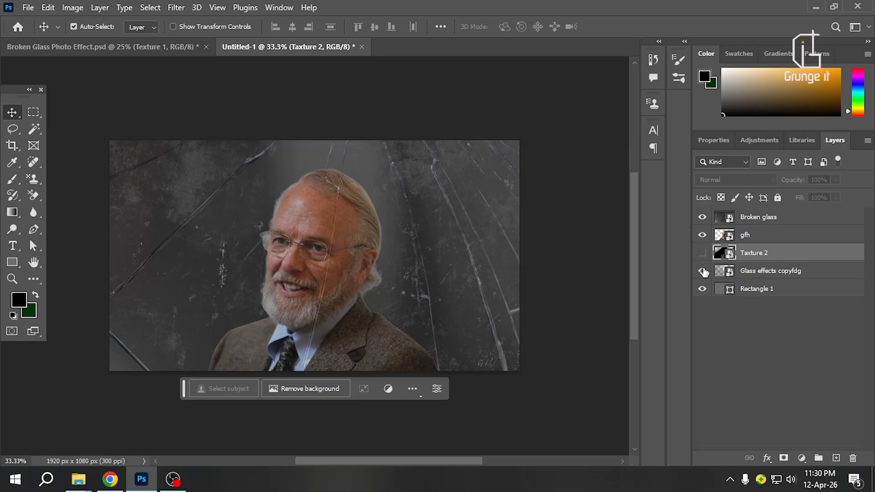
click(703, 271)
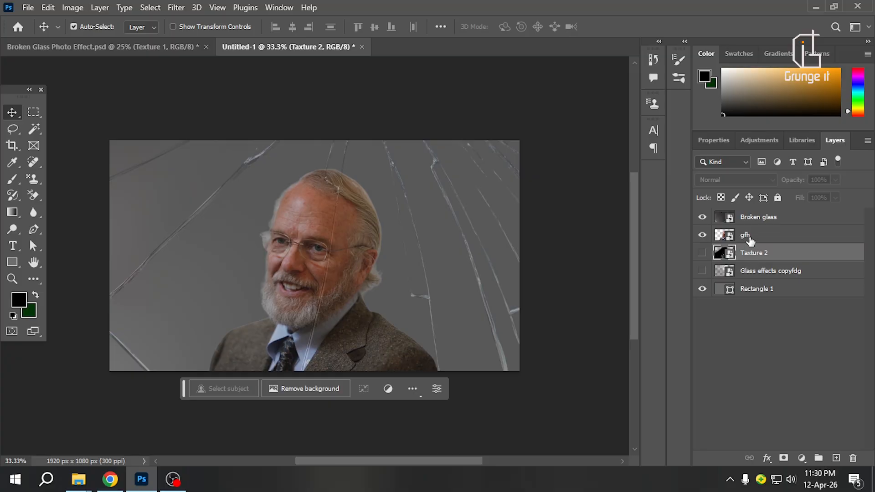
click(747, 241)
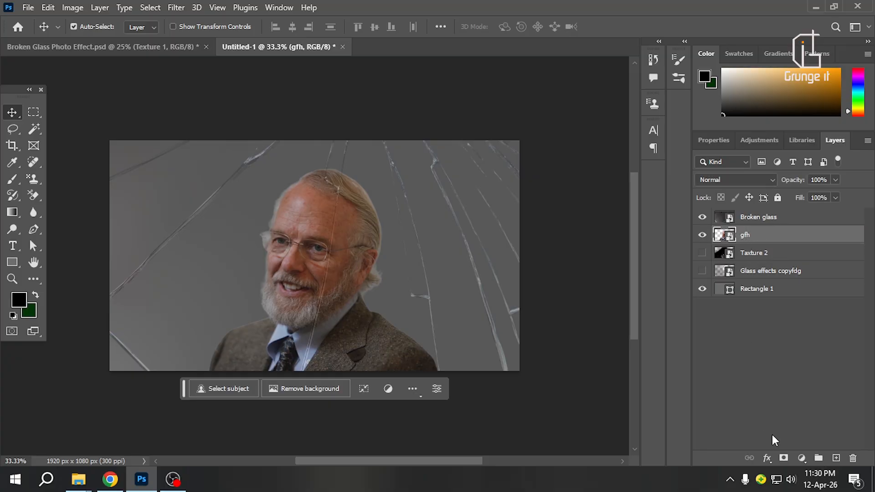
click(783, 458)
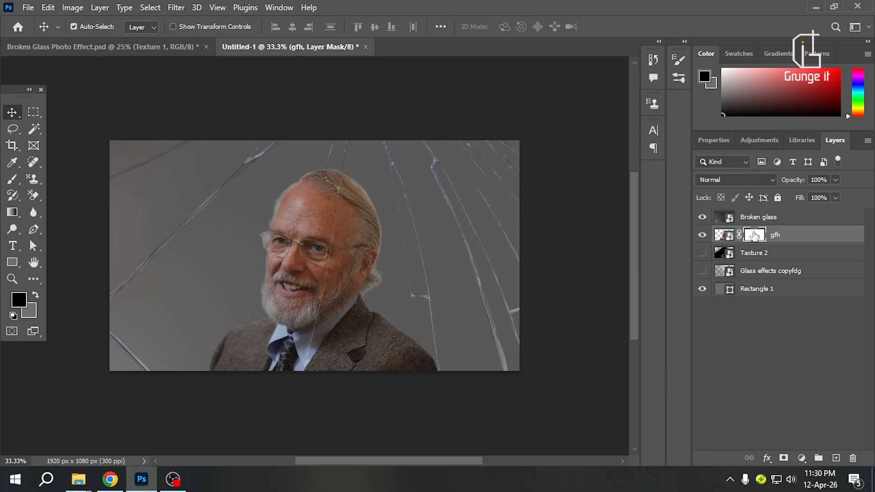
Trace a closed Pen tool path along the crack through the face and around the portrait's left part
click(34, 230)
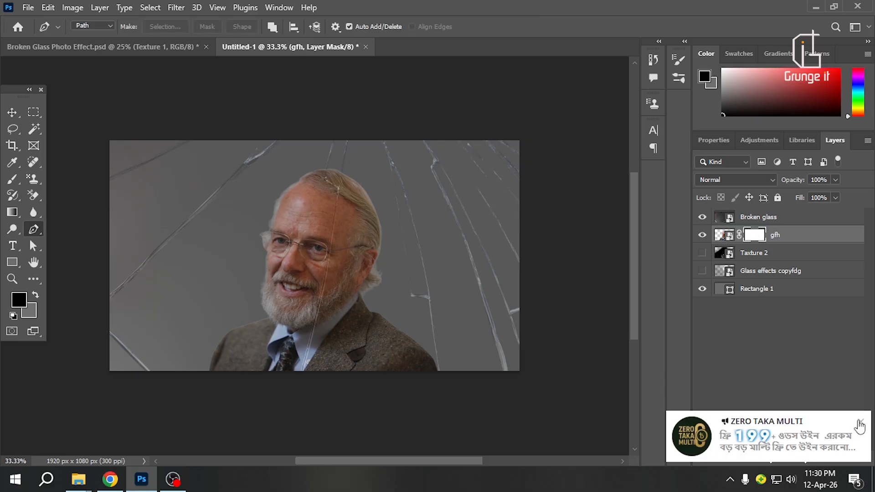
click(860, 428)
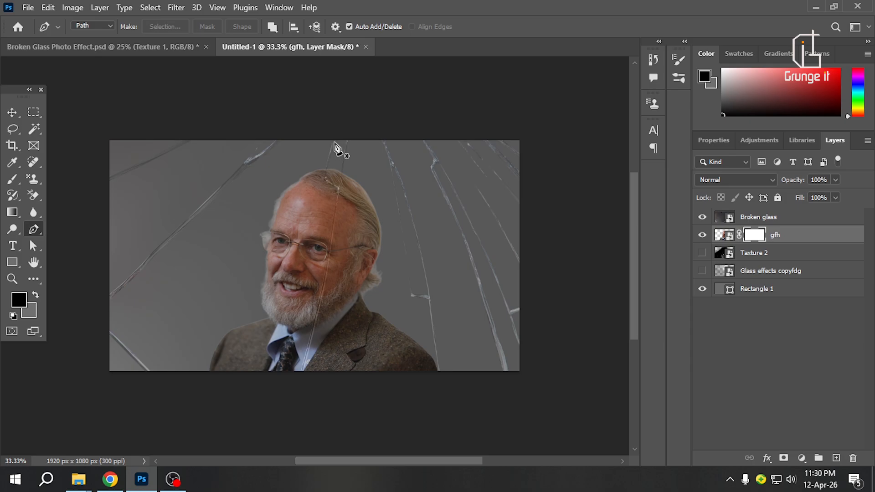
click(334, 141)
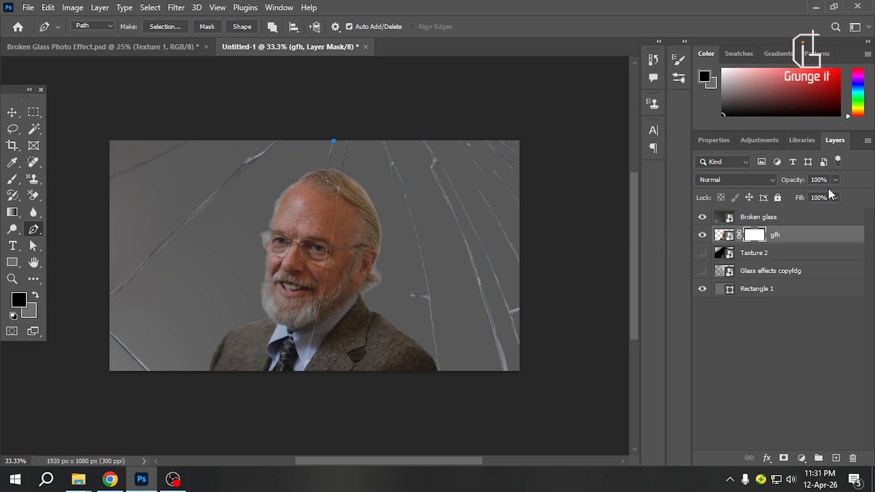
click(762, 217)
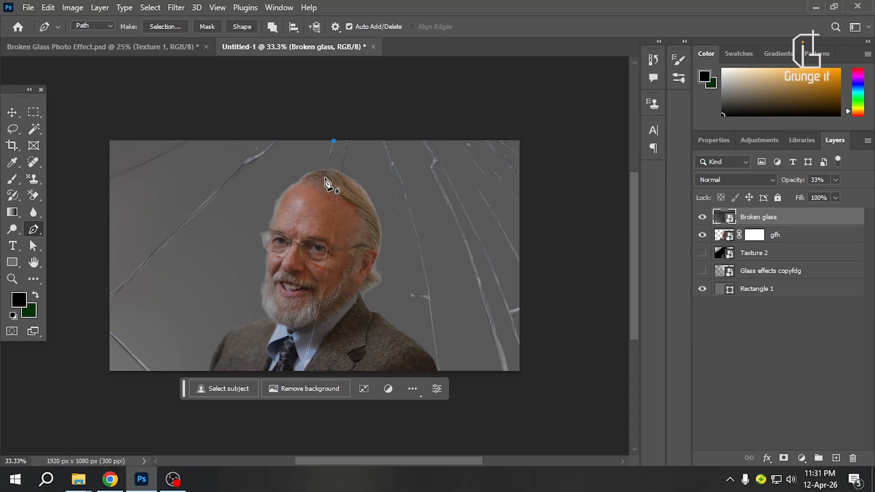
click(324, 178)
click(323, 268)
click(324, 283)
click(325, 298)
drag(326, 298, 321, 300)
alt+click(324, 283)
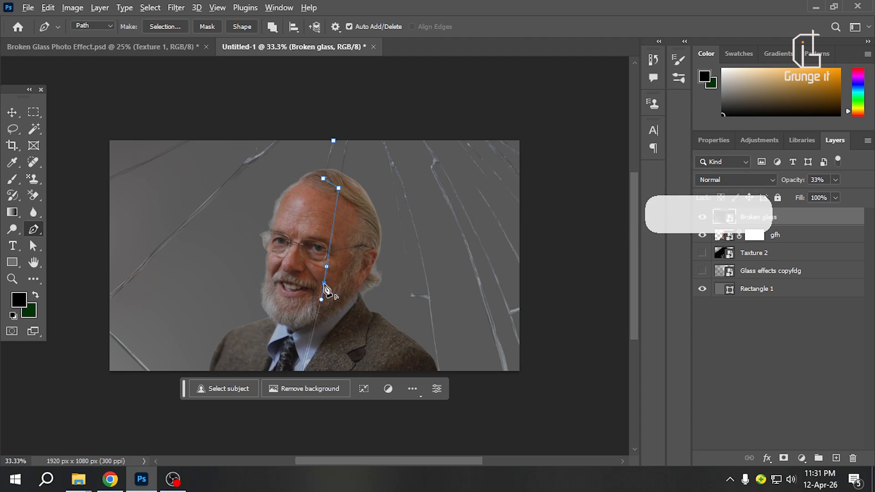
click(301, 371)
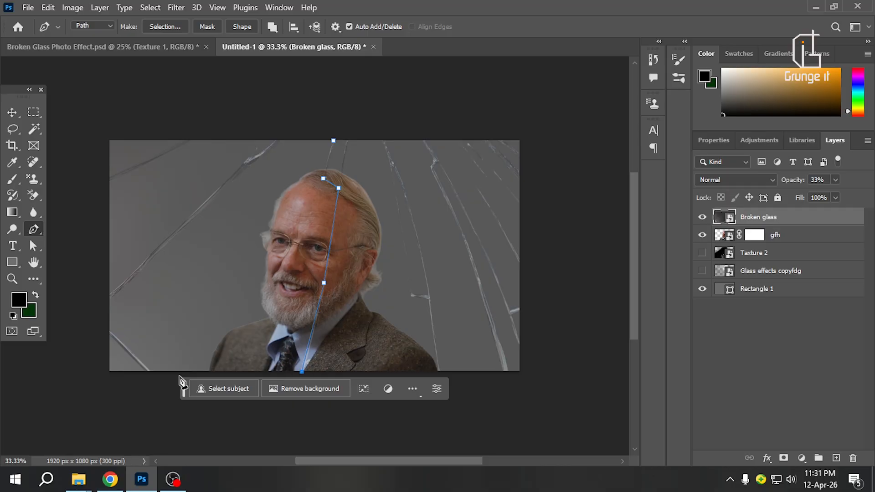
click(151, 373)
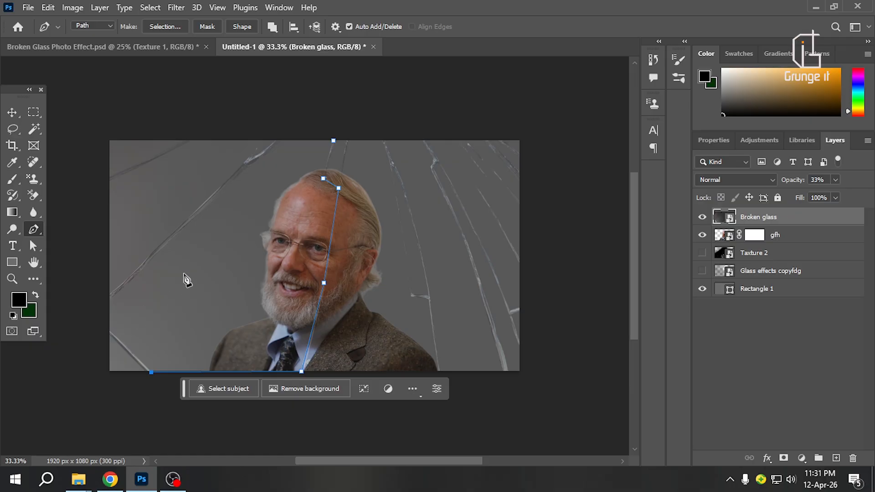
click(193, 252)
click(285, 163)
click(334, 141)
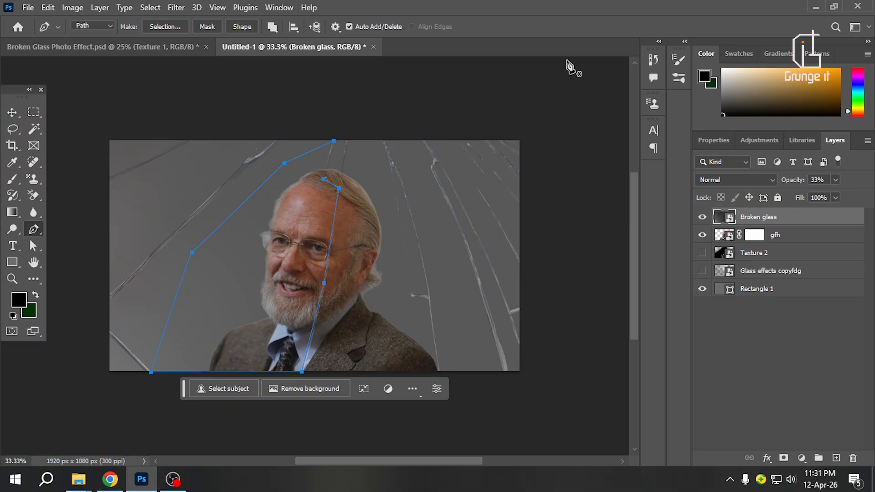
Turn the path into a selection and copy that part of the gfh portrait to a new layer
click(739, 237)
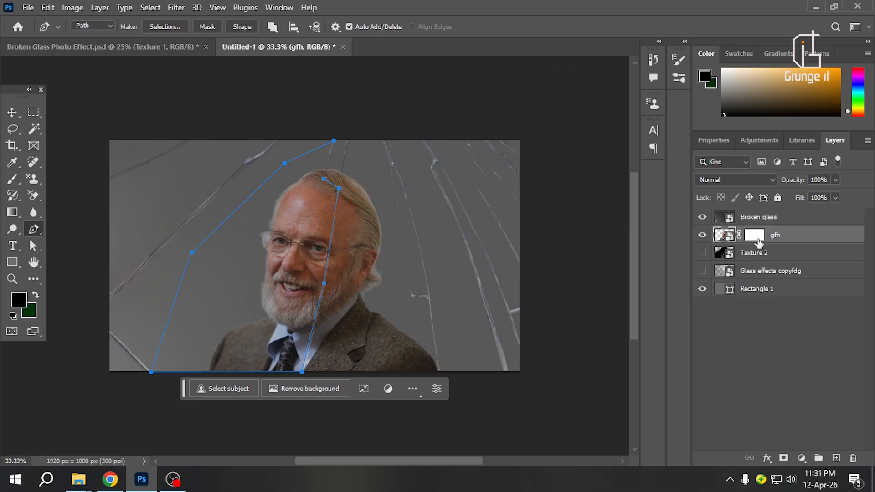
click(756, 241)
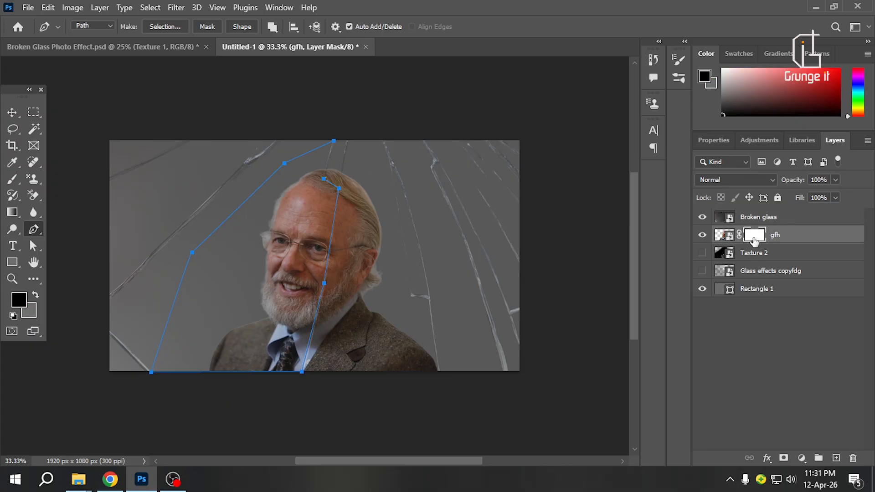
key(ctrl+Return)
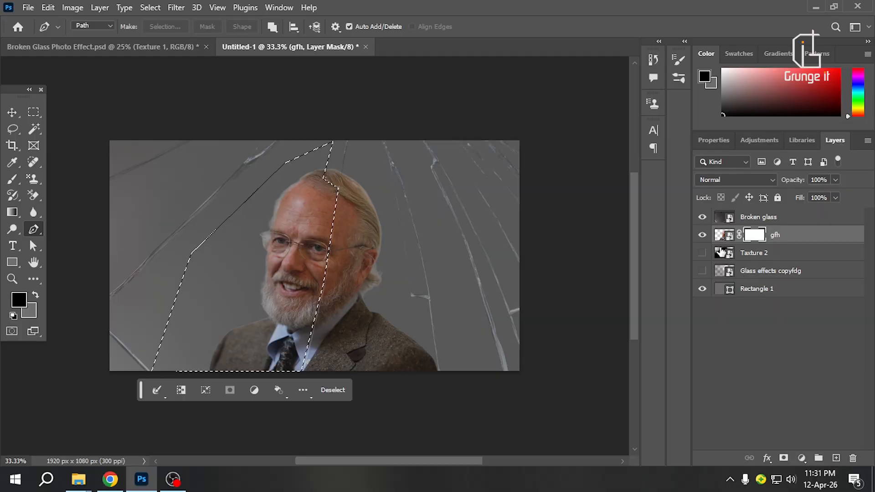
key(ctrl+j)
key(ctrl+d)
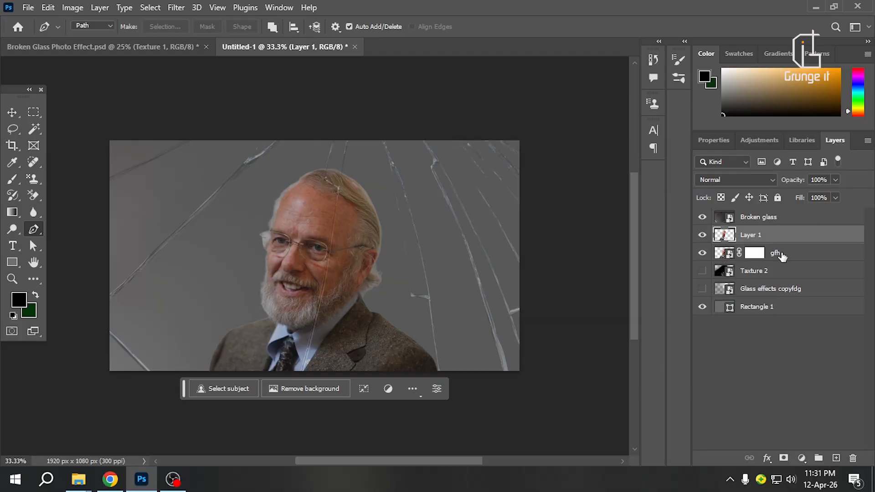
On the gfh layer, trace the portrait's right part between the face crack and the next crack with the Pen tool and make it a selection
click(781, 256)
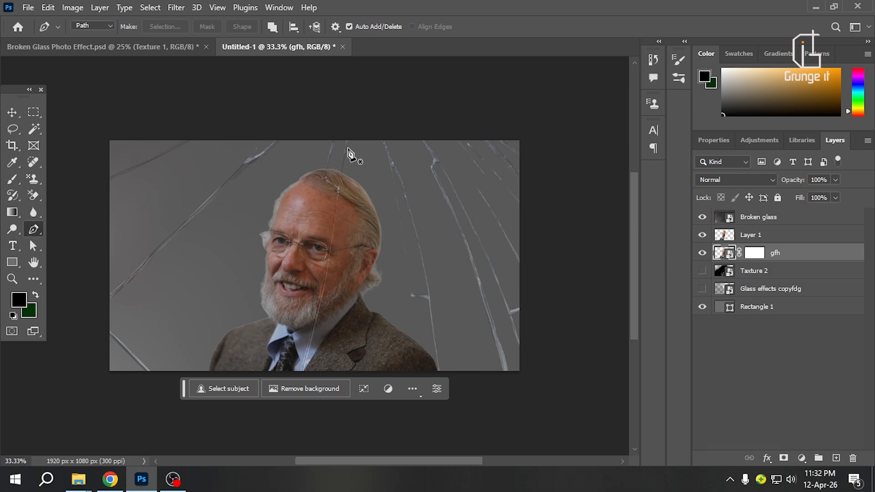
click(335, 140)
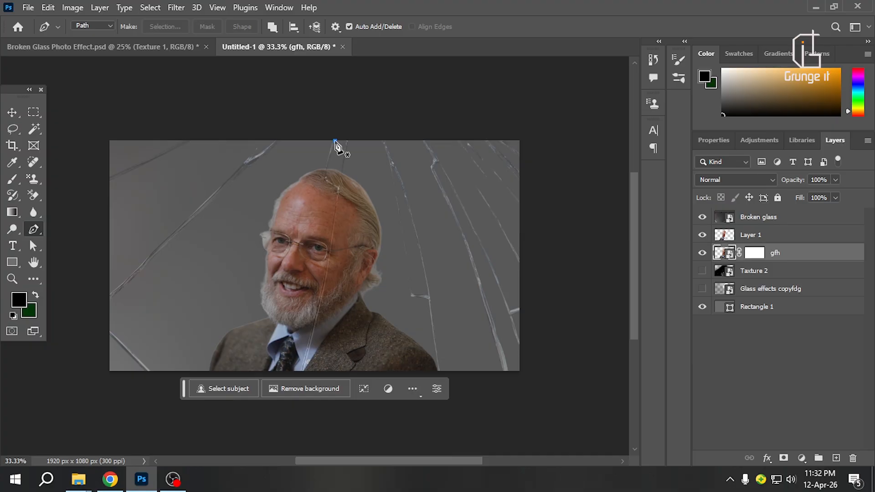
click(326, 176)
click(339, 188)
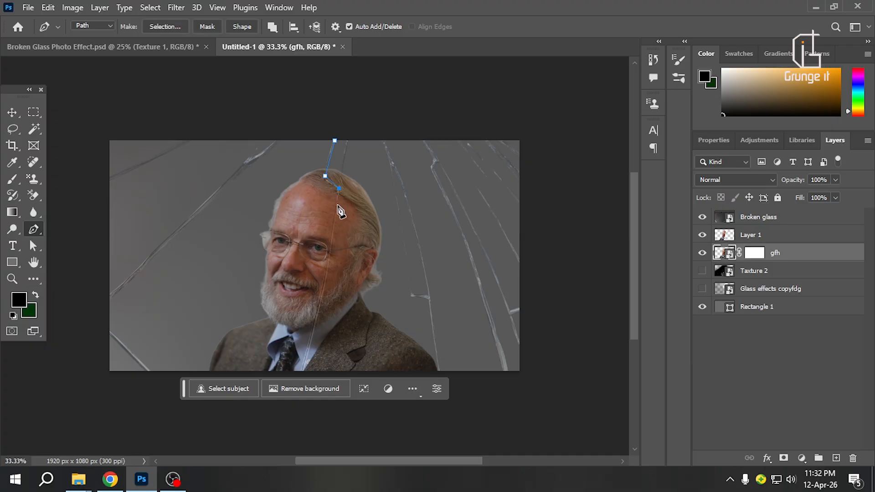
drag(323, 293, 317, 305)
alt+click(322, 294)
click(301, 370)
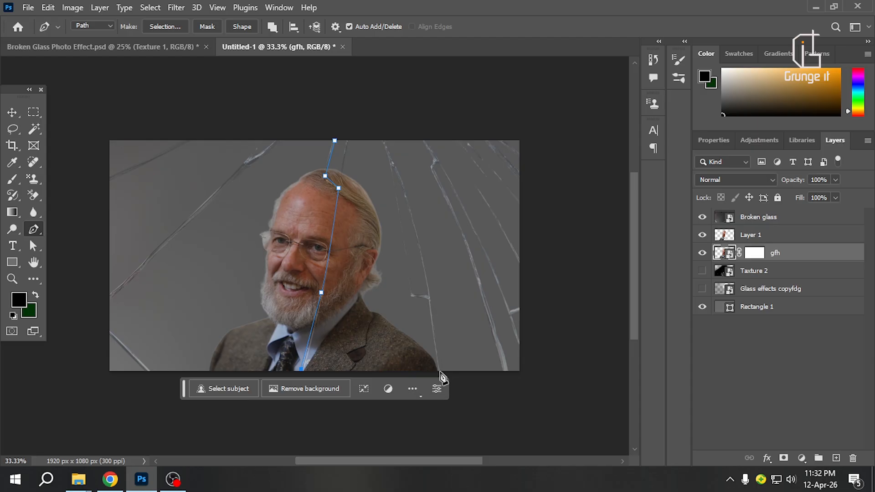
click(440, 372)
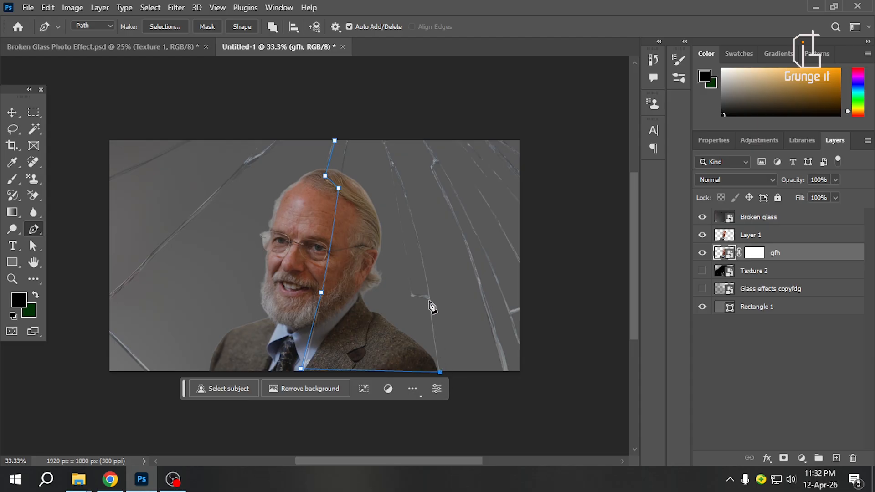
click(430, 299)
drag(401, 173, 385, 160)
alt+click(393, 165)
click(384, 142)
click(335, 141)
key(ctrl+Return)
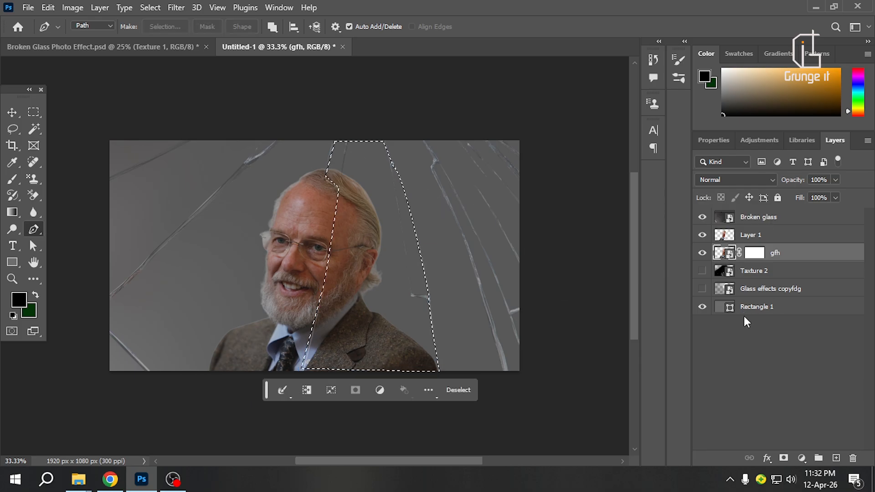
Copy the selected right part of the portrait to a new layer and delete the original gfh layer
key(ctrl+j)
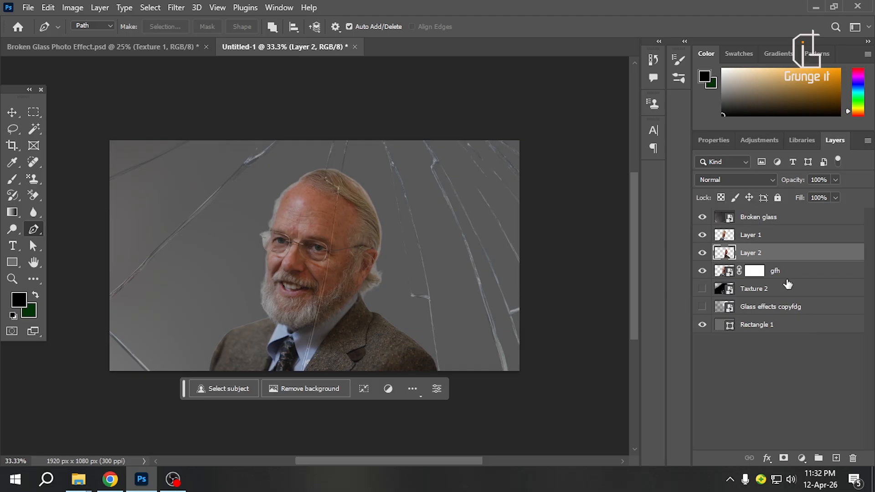
click(784, 278)
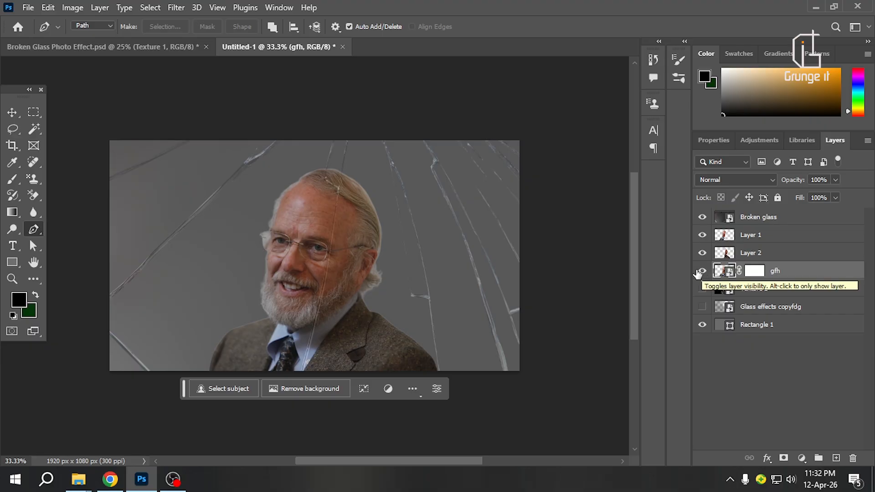
click(699, 272)
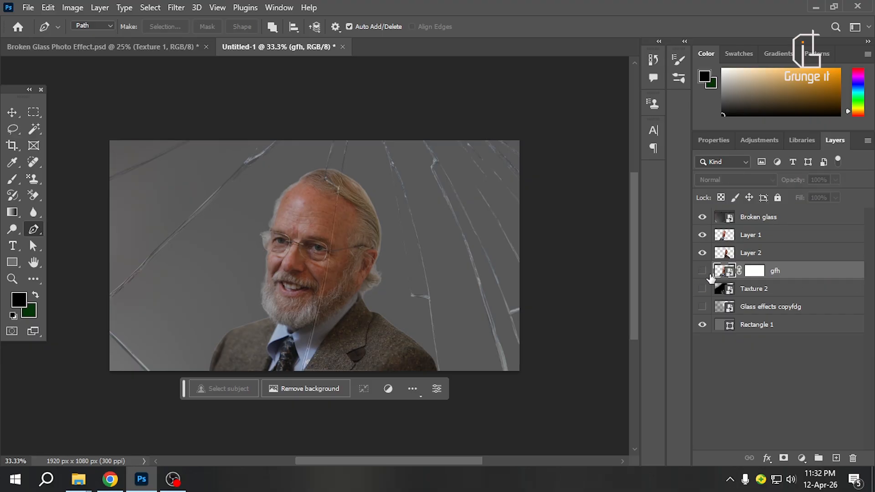
click(703, 271)
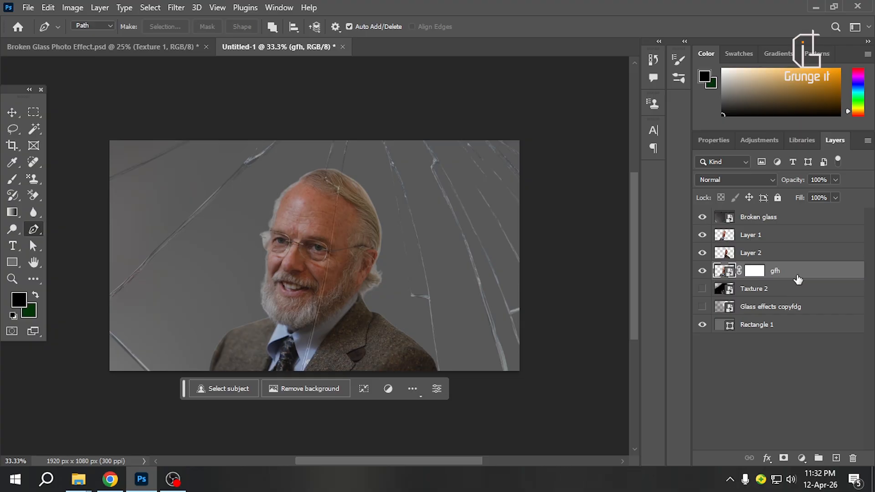
key(Delete)
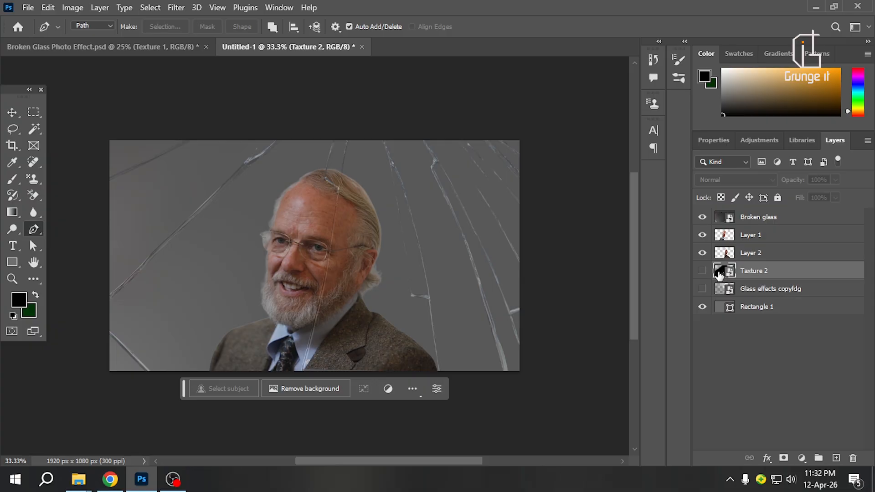
Raise the Broken glass layer's opacity to 100% and set its blend mode to Color Dodge
click(703, 272)
click(702, 271)
click(753, 219)
click(836, 179)
click(828, 195)
drag(828, 196, 866, 195)
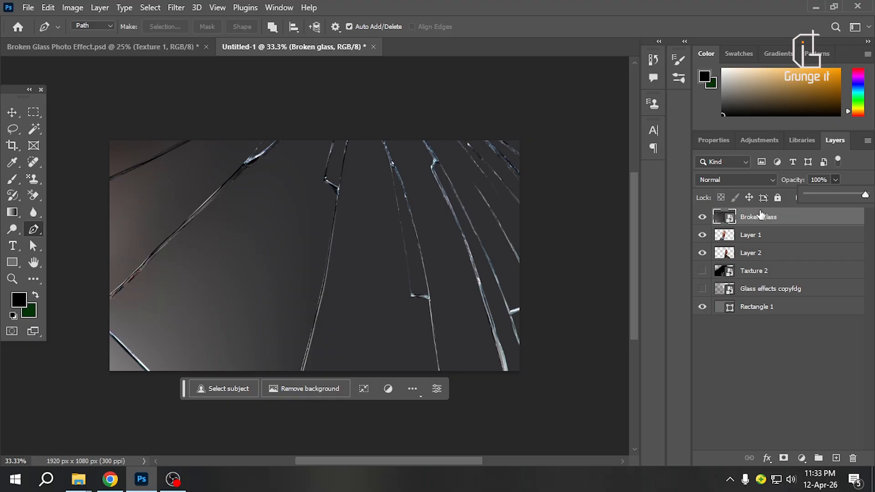
click(719, 180)
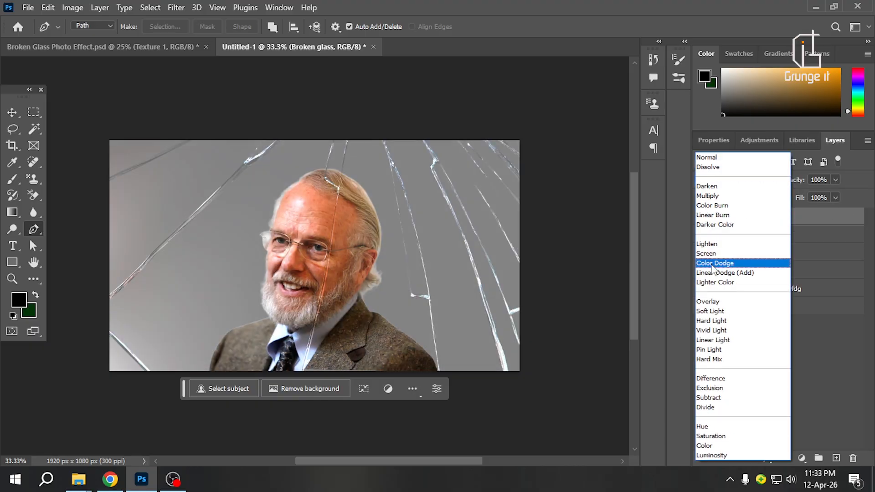
click(713, 266)
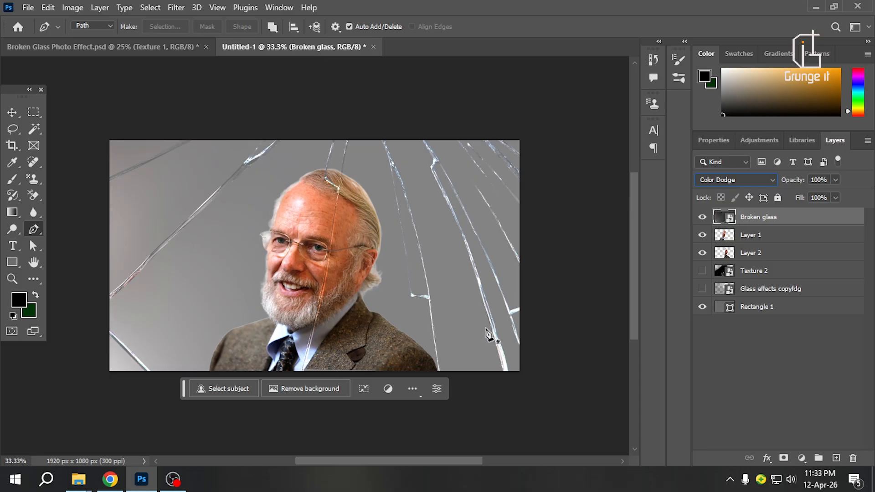
Free Transform Layer 1, the portrait's left piece, and nudge it about 6 px to the left, away from the face crack
click(753, 238)
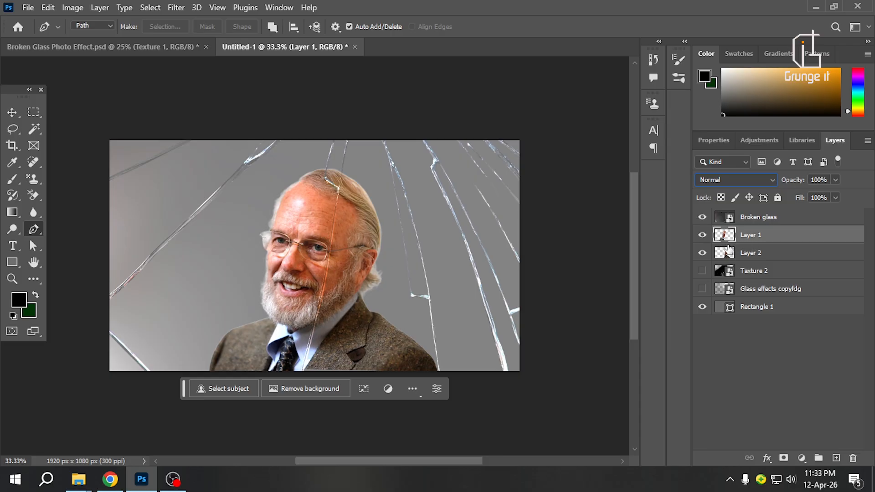
key(ctrl+t)
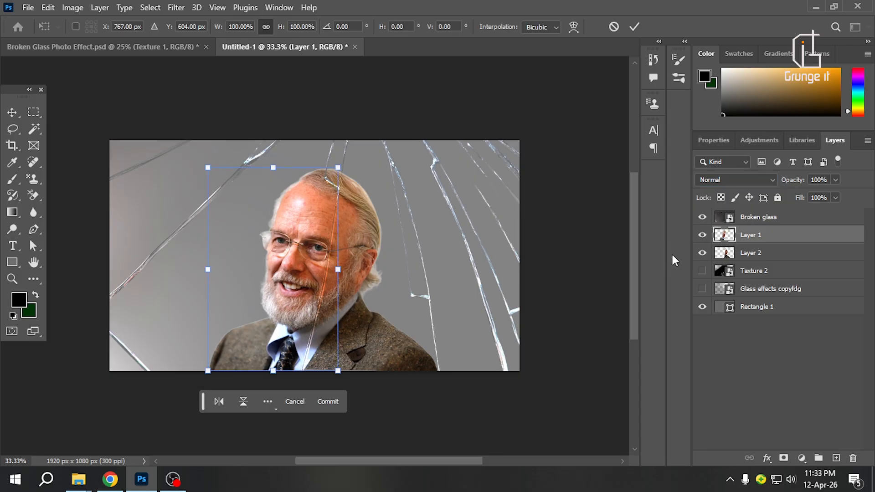
key(Left)
key(Left)
key(Left)
key(Left)
key(Left)
key(Left)
key(Left)
key(Left)
key(Left)
key(Left)
key(Left)
key(Left)
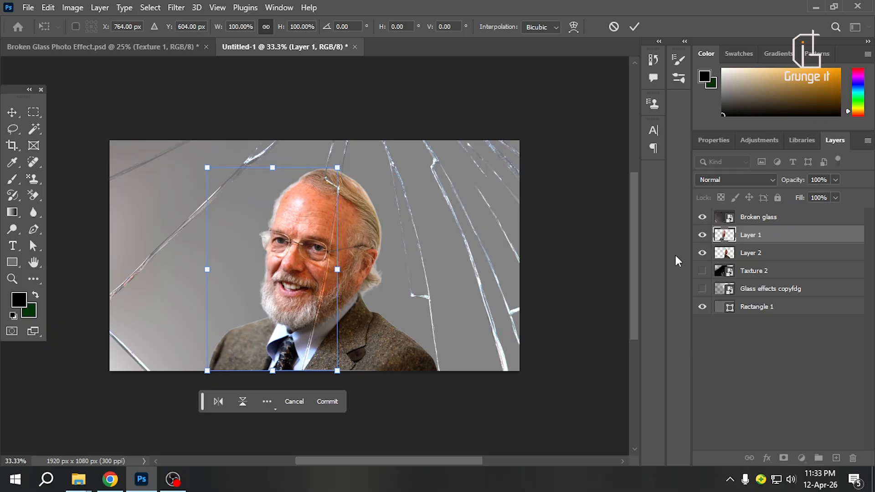
key(Right)
key(Right)
key(Right)
key(Right)
key(Right)
key(Right)
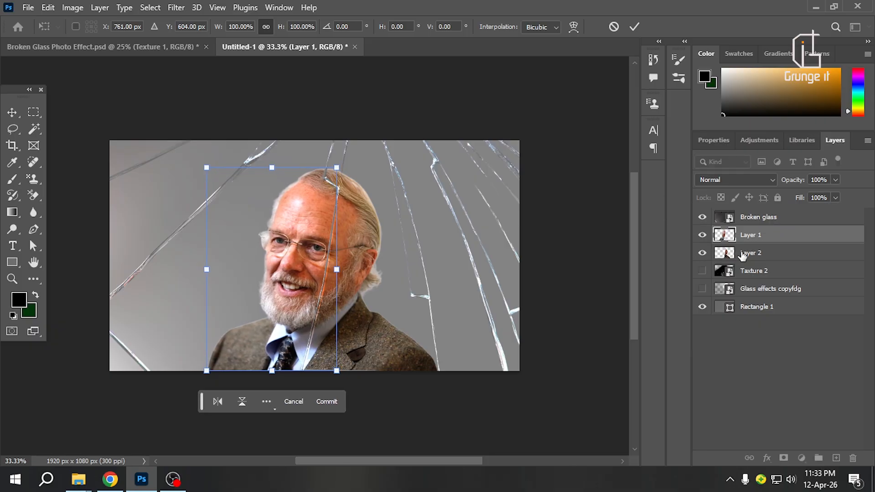
Free Transform Layer 2, the portrait's right piece, and nudge it a few pixels to the right, then deselect the layer
click(743, 255)
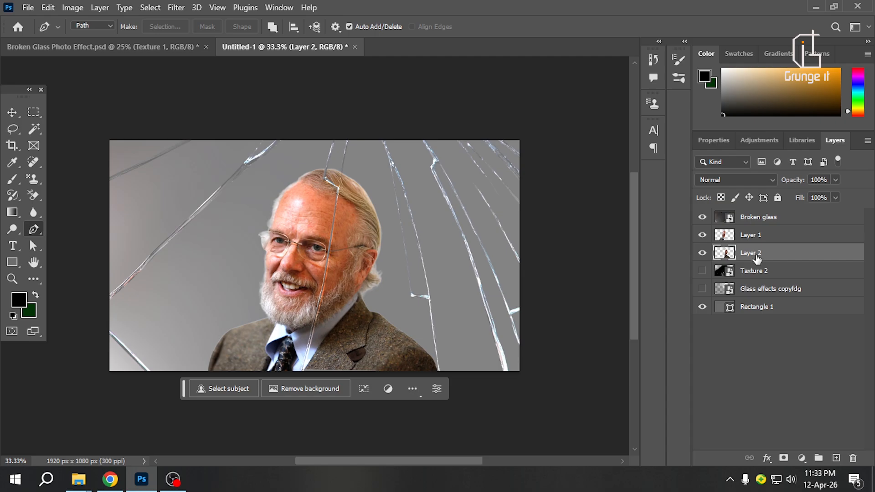
key(Right)
key(ctrl+t)
key(Right)
key(Right)
key(Right)
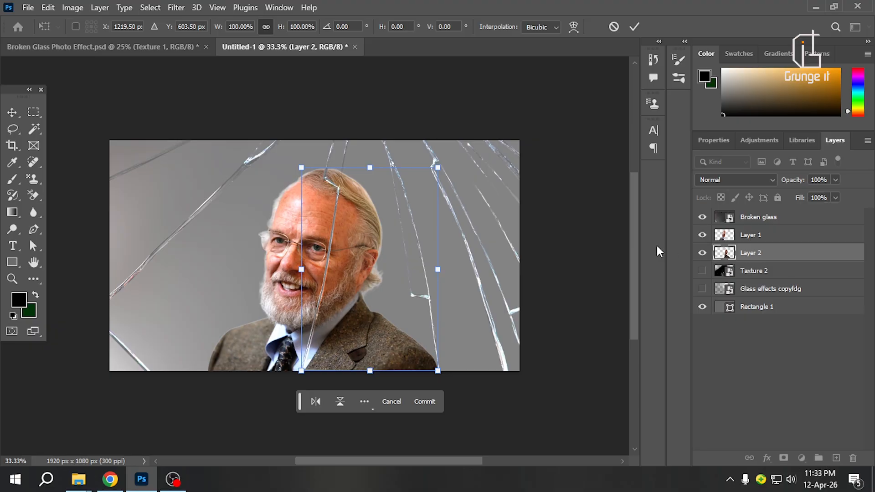
click(12, 113)
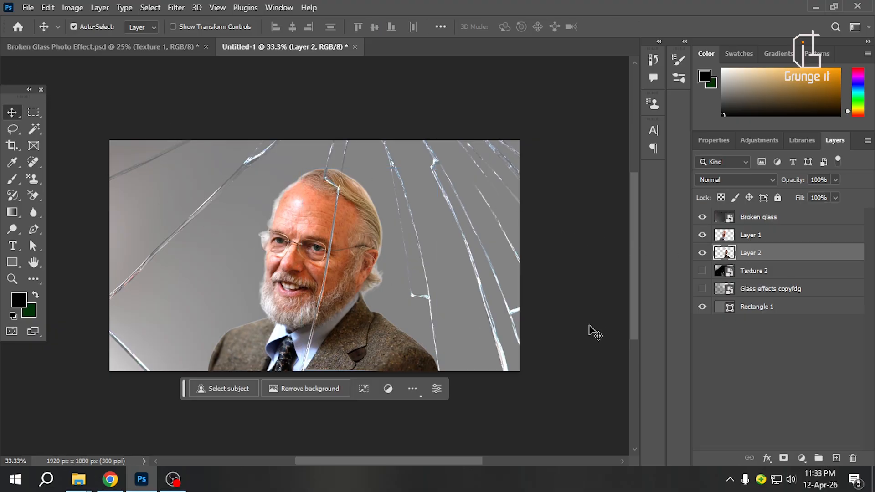
click(595, 332)
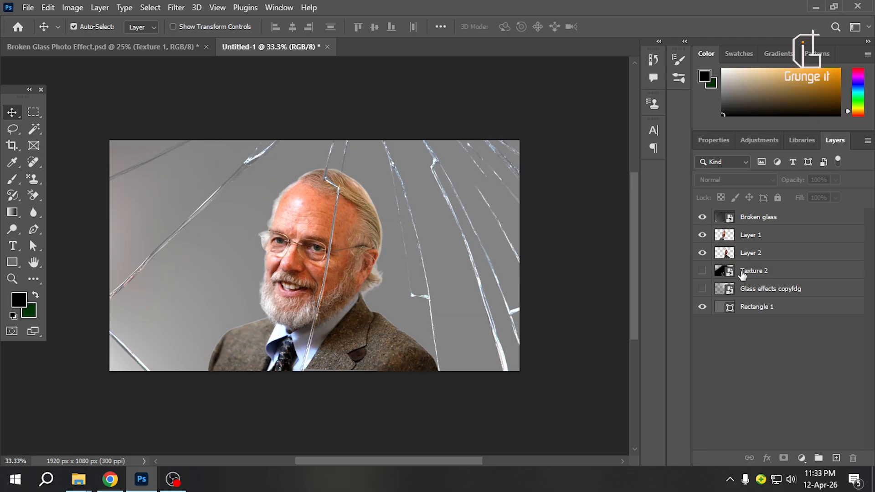
Move the Taxture 2 layer above Layer 1, show it and set its blend mode to Screen
drag(753, 276, 747, 235)
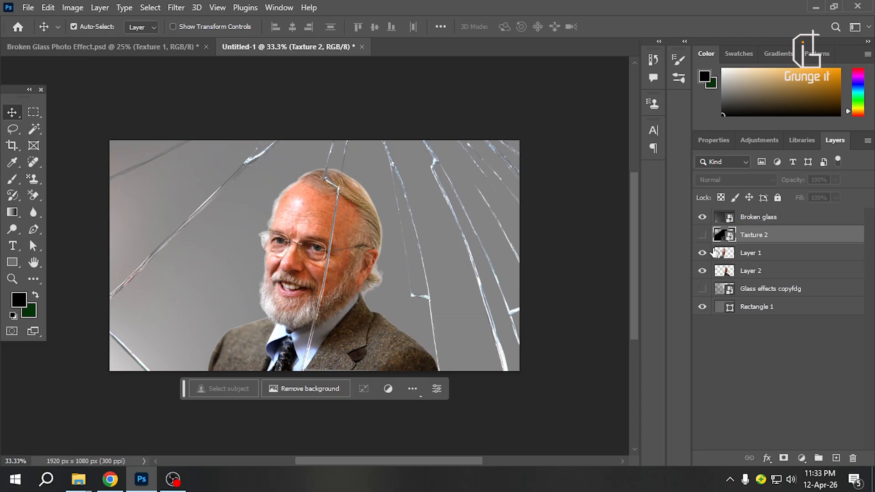
click(702, 235)
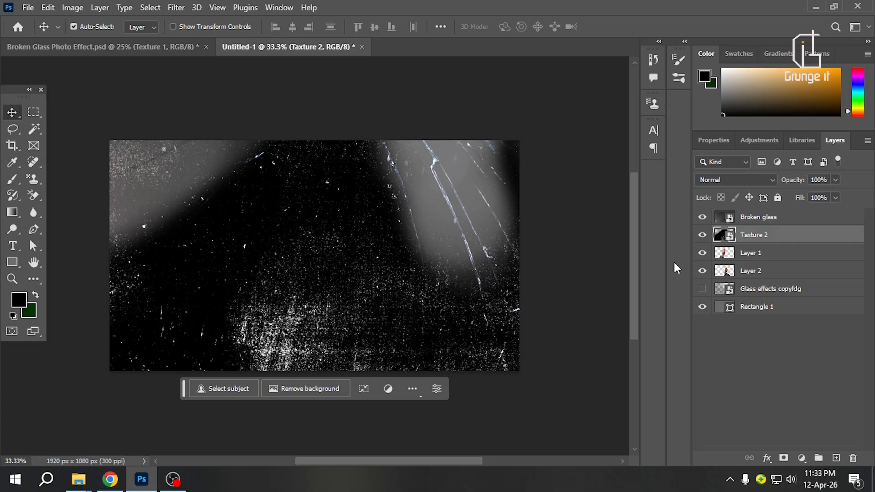
click(732, 183)
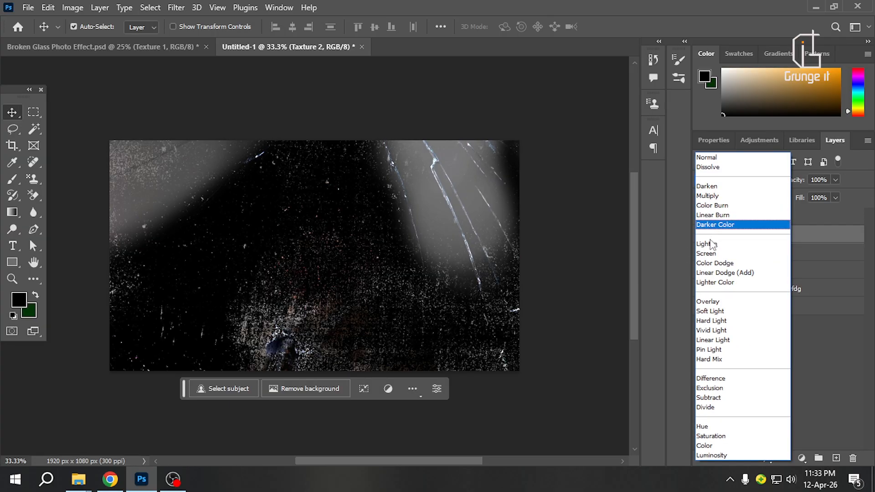
click(711, 255)
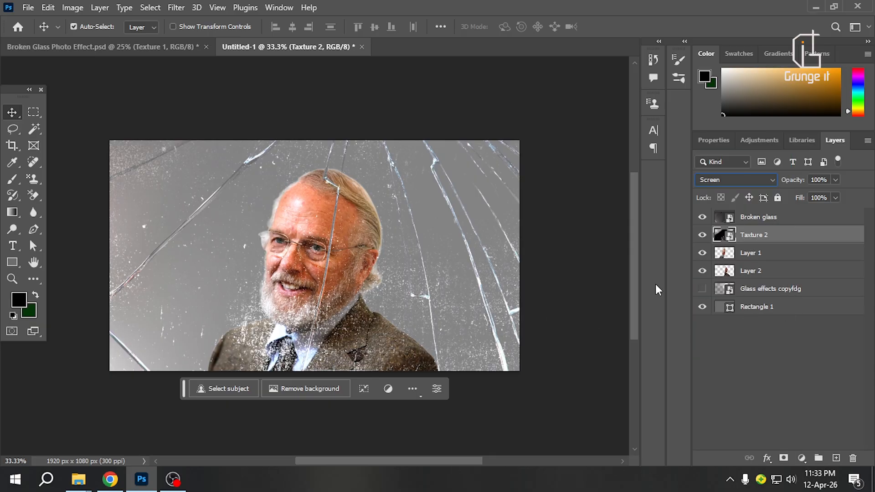
Move the Glass effects copyfdg layer between Taxture 2 and Layer 1, show it and set its blend mode to Screen
drag(747, 294, 725, 248)
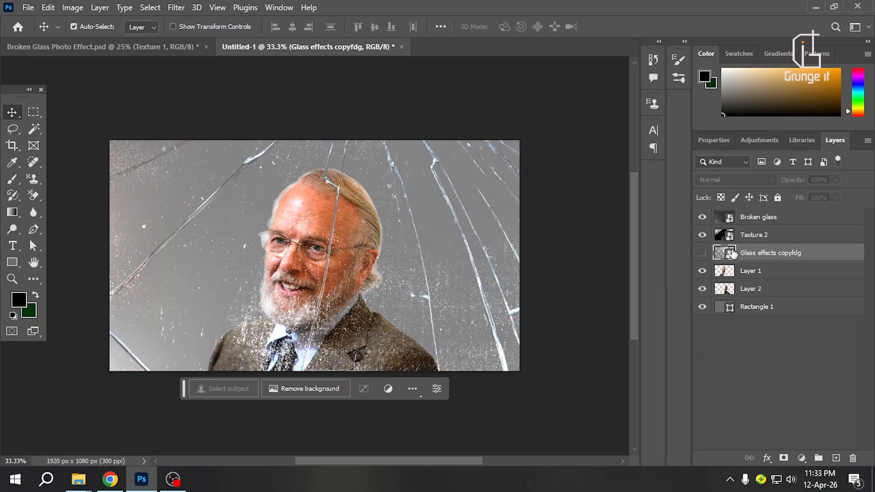
click(702, 254)
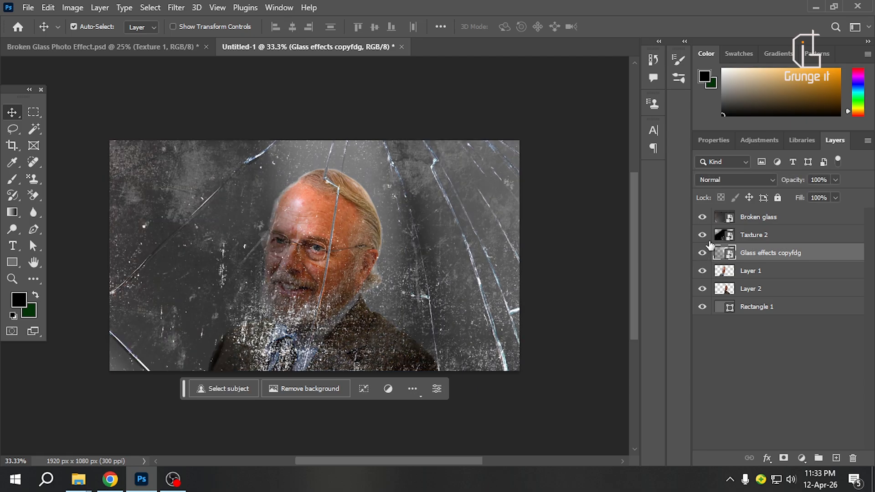
click(734, 181)
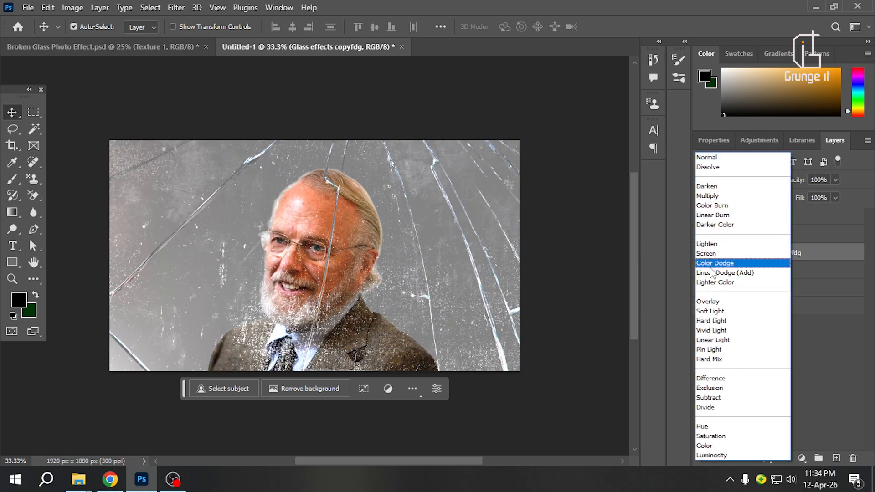
click(712, 254)
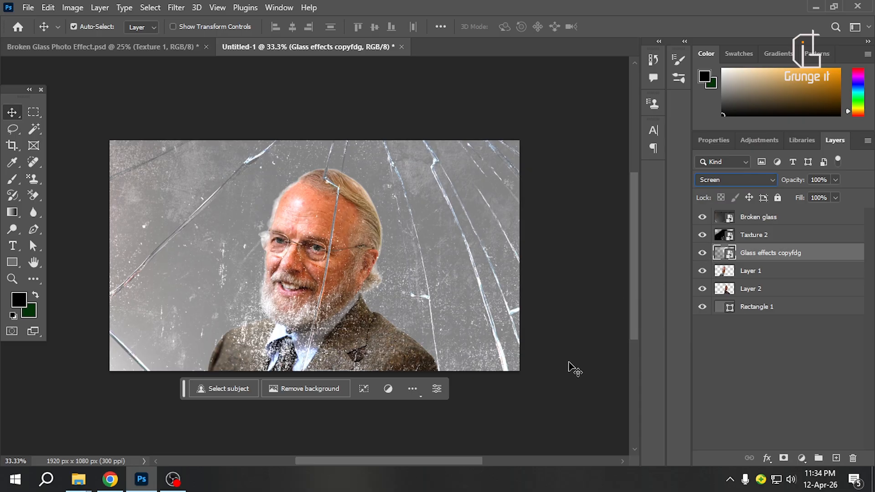
click(575, 384)
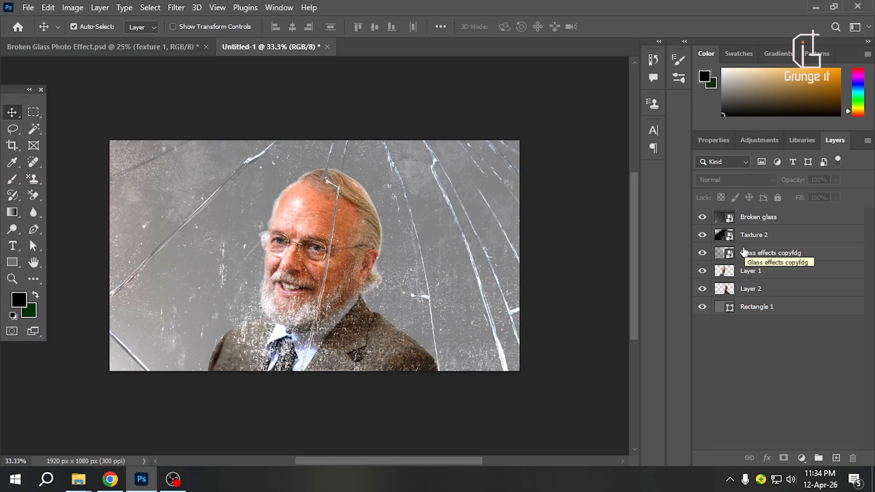
Apply the Filter Gallery's Glass filter to Layer 1 with Distortion 5, Smoothness 3, Frosted texture and 50% scaling
click(758, 275)
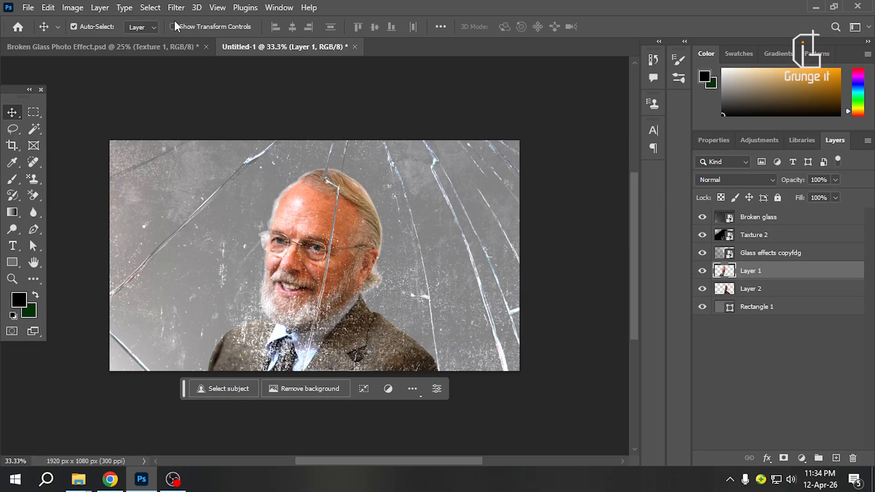
click(176, 7)
mouse_move(206, 172)
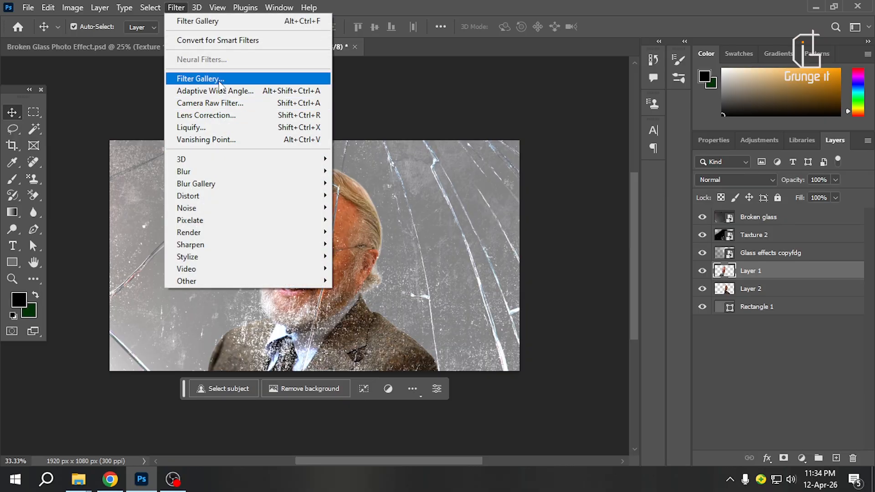
click(221, 79)
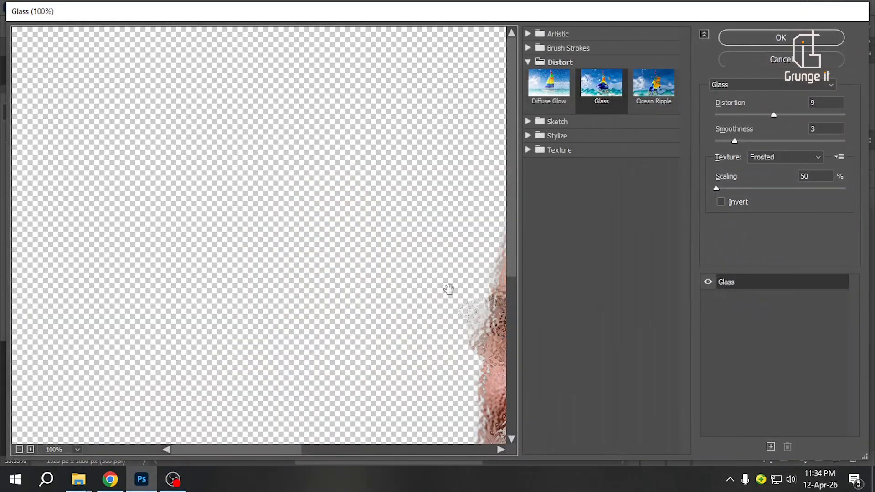
drag(449, 289, 277, 217)
drag(390, 247, 330, 231)
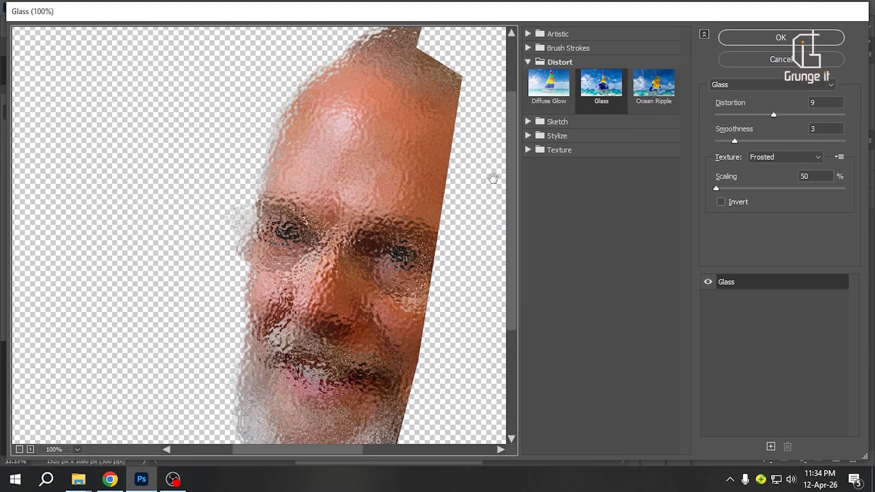
click(773, 114)
drag(774, 117, 766, 117)
click(599, 89)
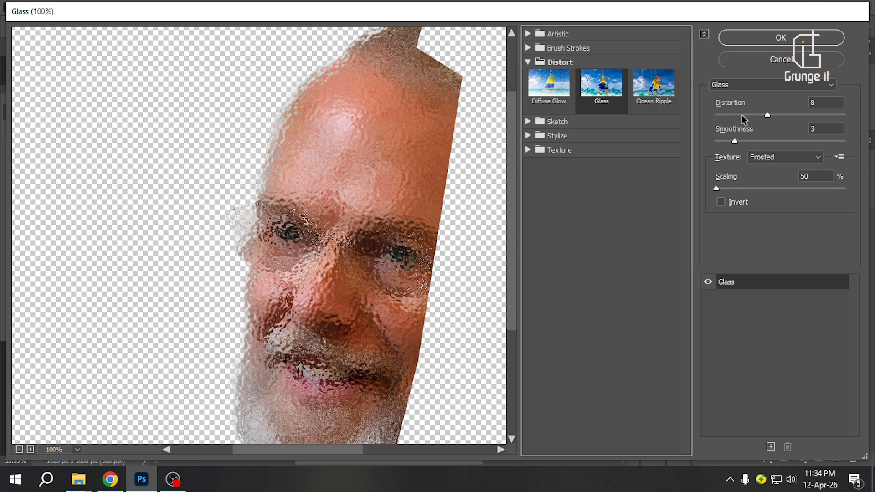
drag(769, 118, 753, 119)
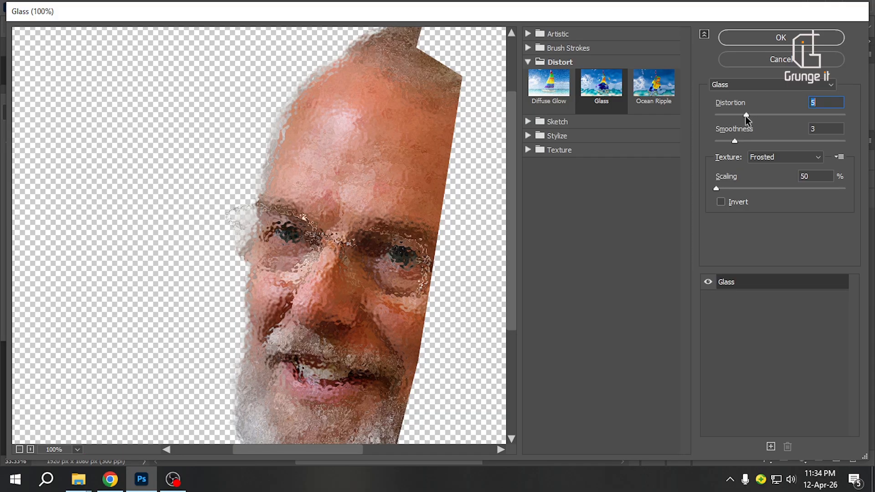
click(735, 142)
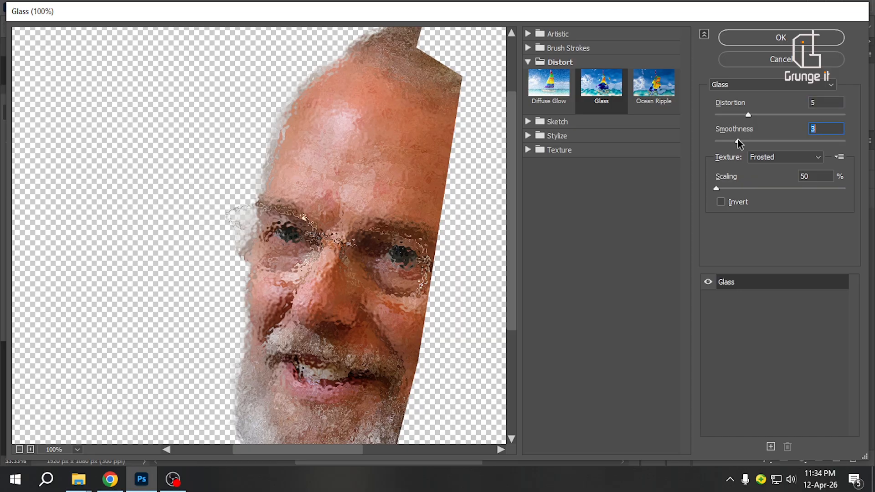
click(771, 39)
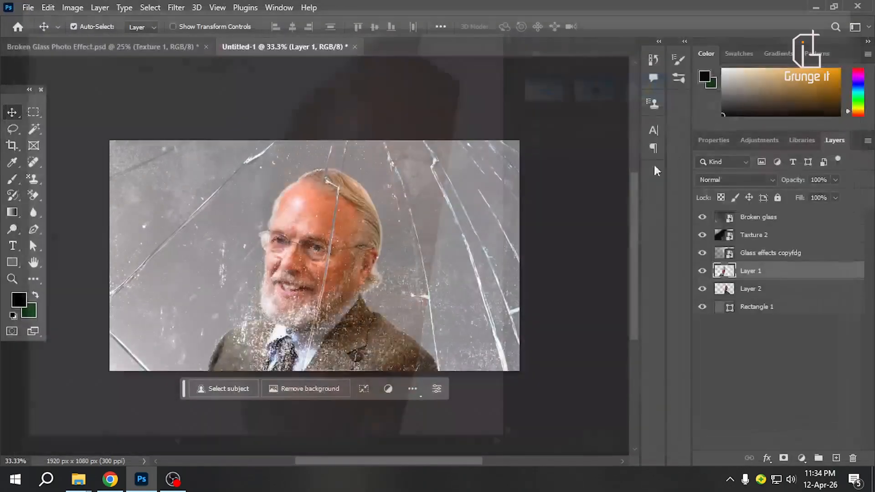
Repeat the last Filter Gallery effect on Layer 2, the portrait's right piece
click(764, 288)
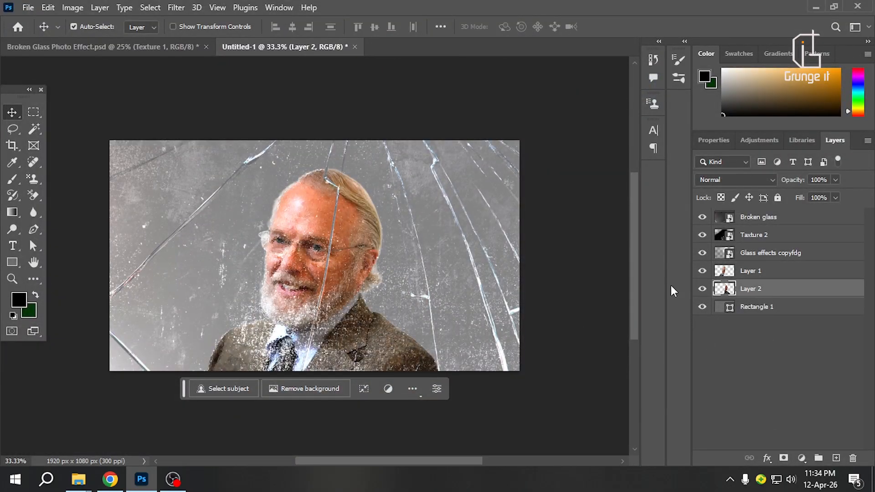
click(175, 8)
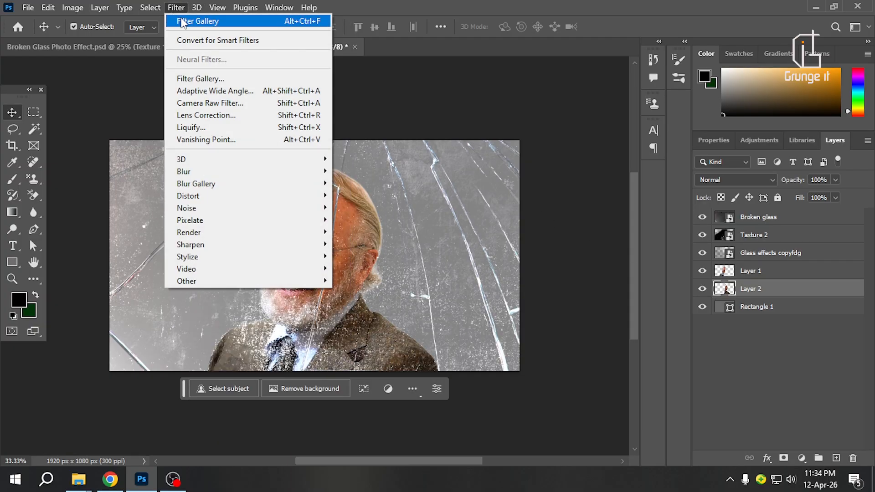
click(197, 21)
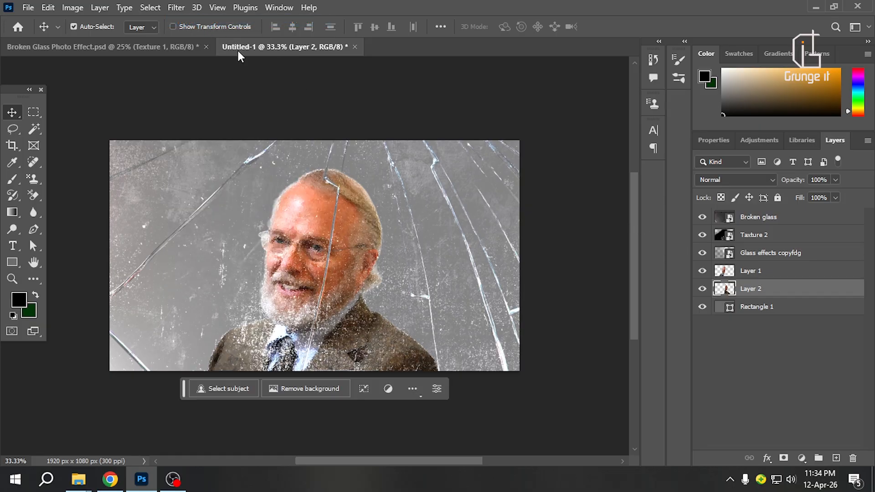
Apply the Filter Gallery's Glass filter to Layer 2 with Distortion 6, Smoothness 3, Frosted texture and 52% scaling, then deselect the layer
click(182, 6)
click(198, 78)
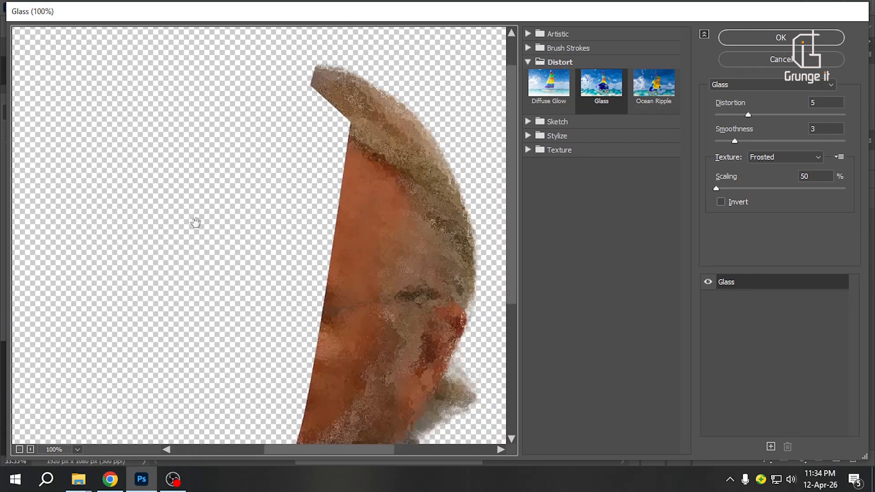
click(750, 114)
drag(753, 114, 755, 114)
click(736, 141)
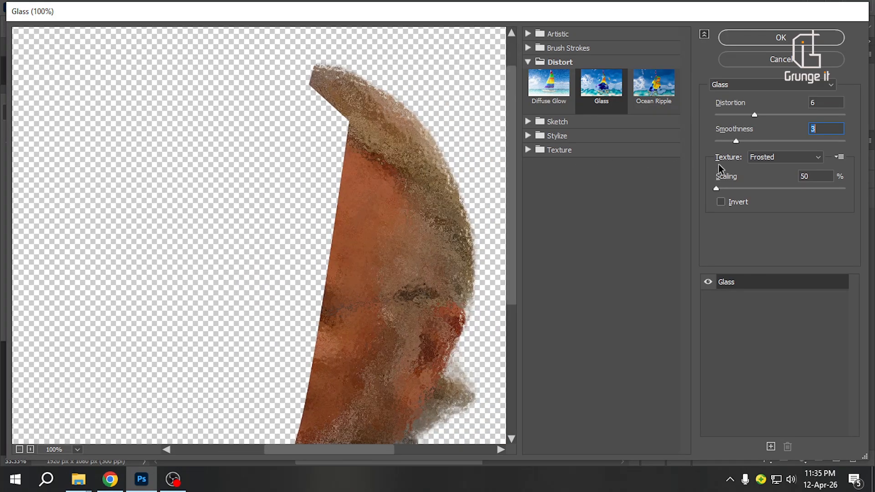
click(717, 188)
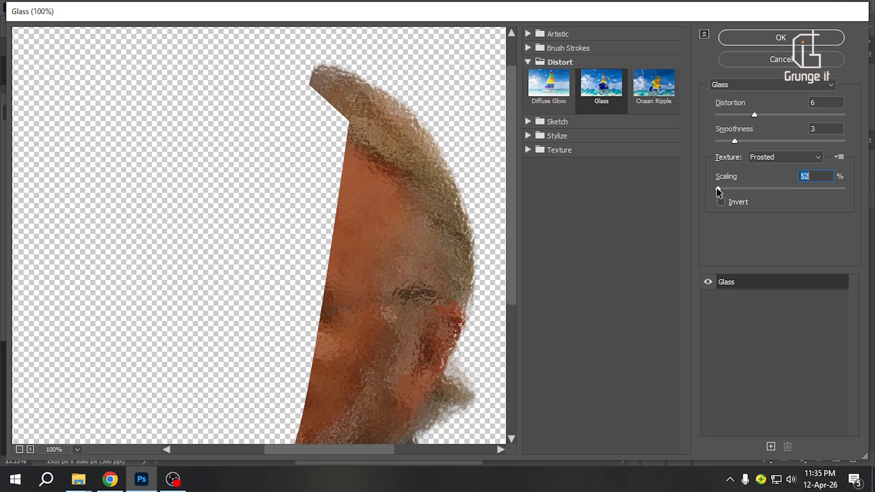
click(781, 38)
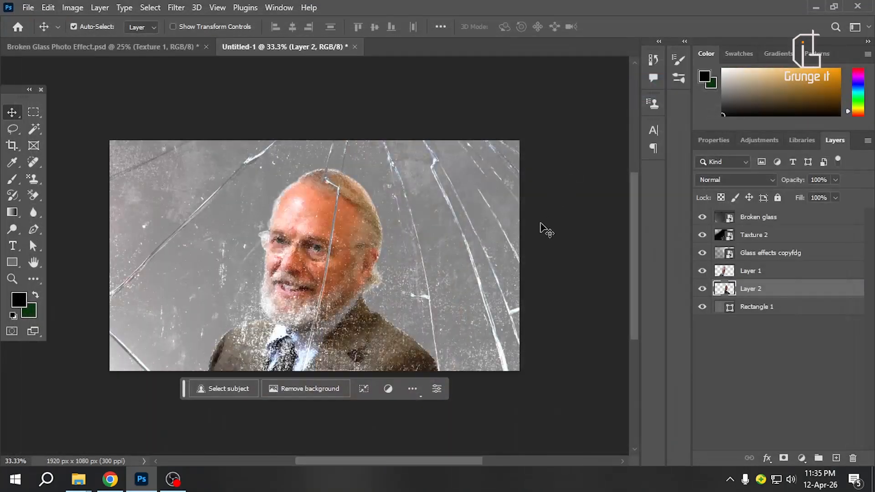
click(565, 292)
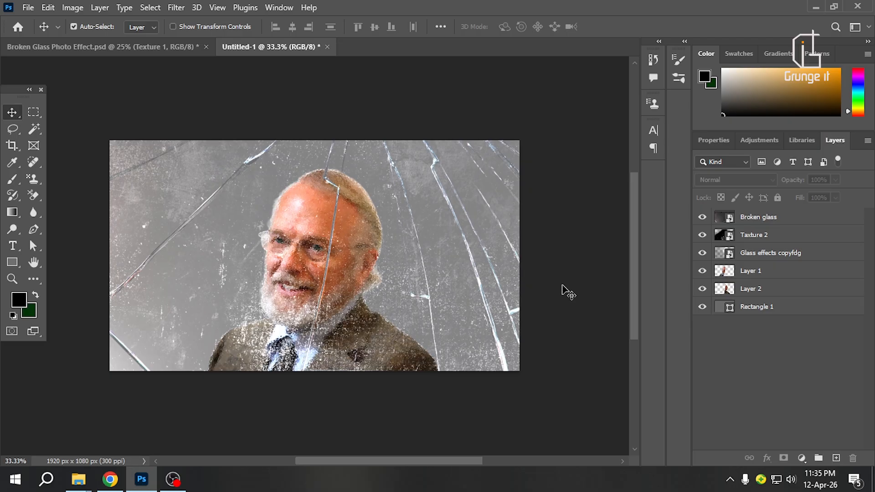